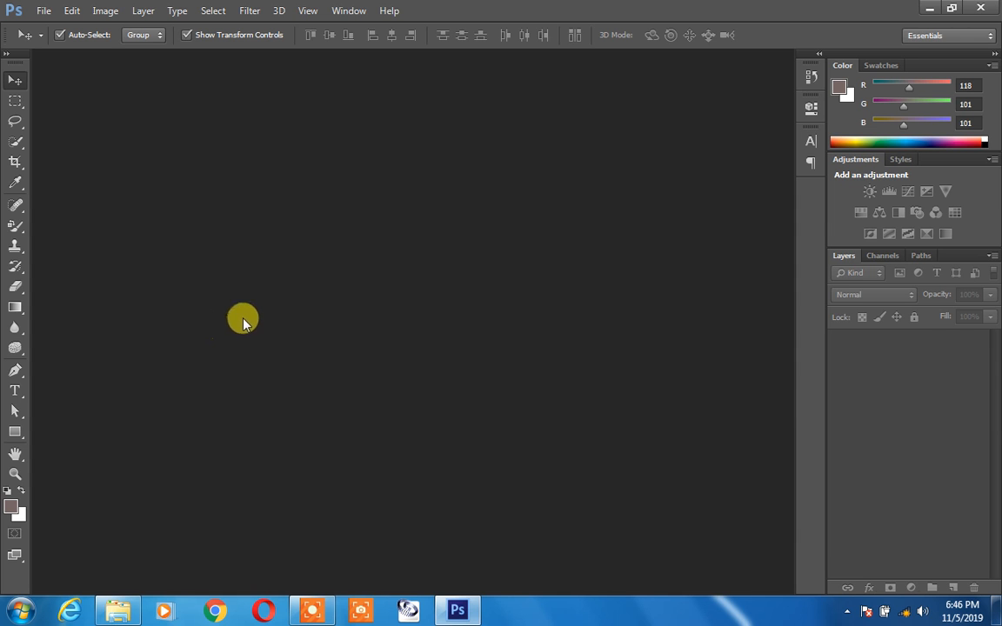
# Open the Desert picture from the Sample Pictures folder and activate the Horizontal Type tool
pyautogui.hotkey('ctrl', 'o')
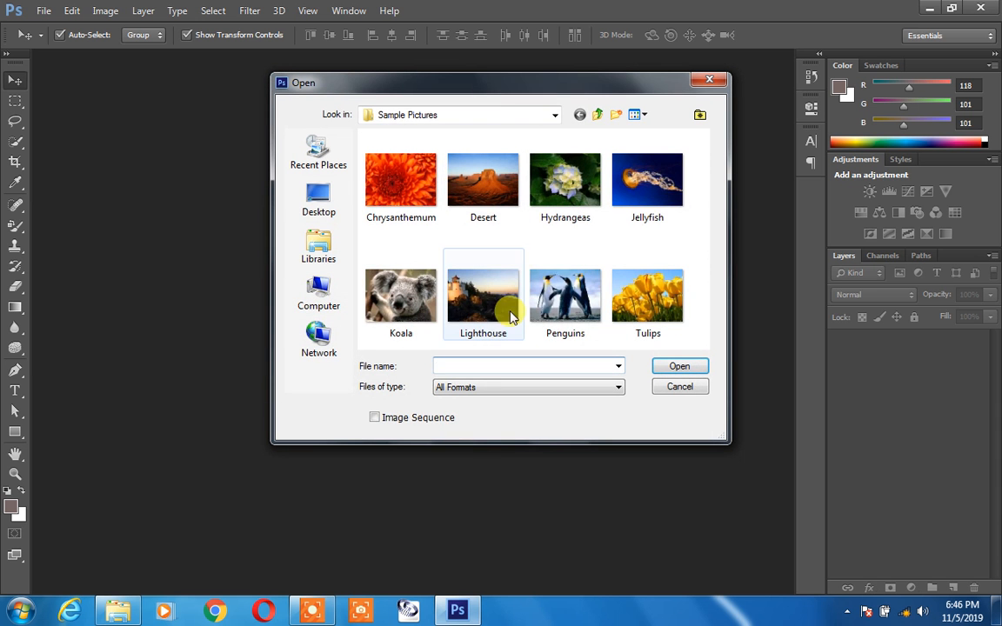
pyautogui.click(454, 167)
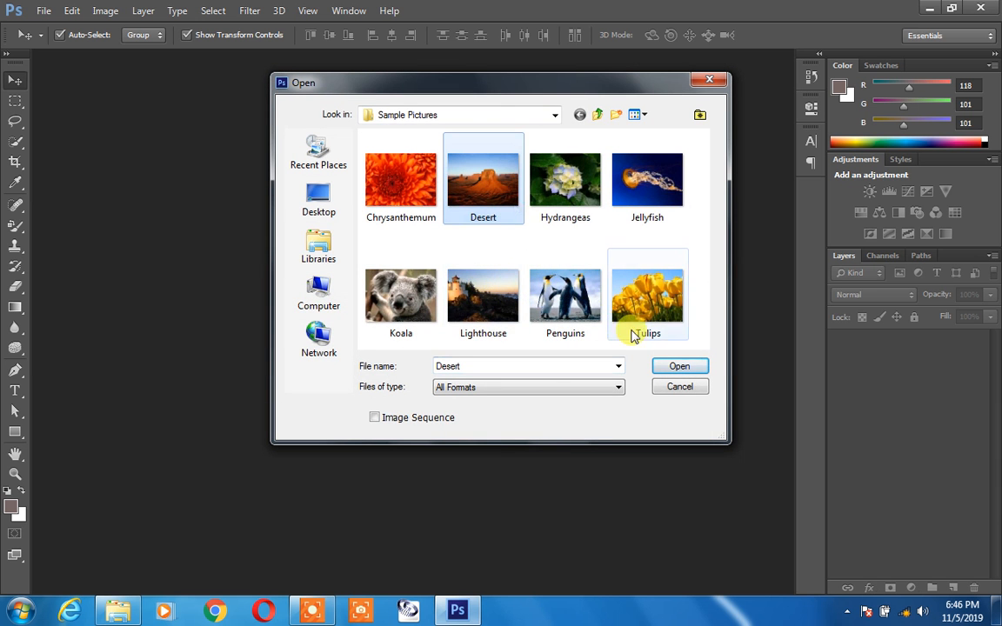
pyautogui.click(681, 368)
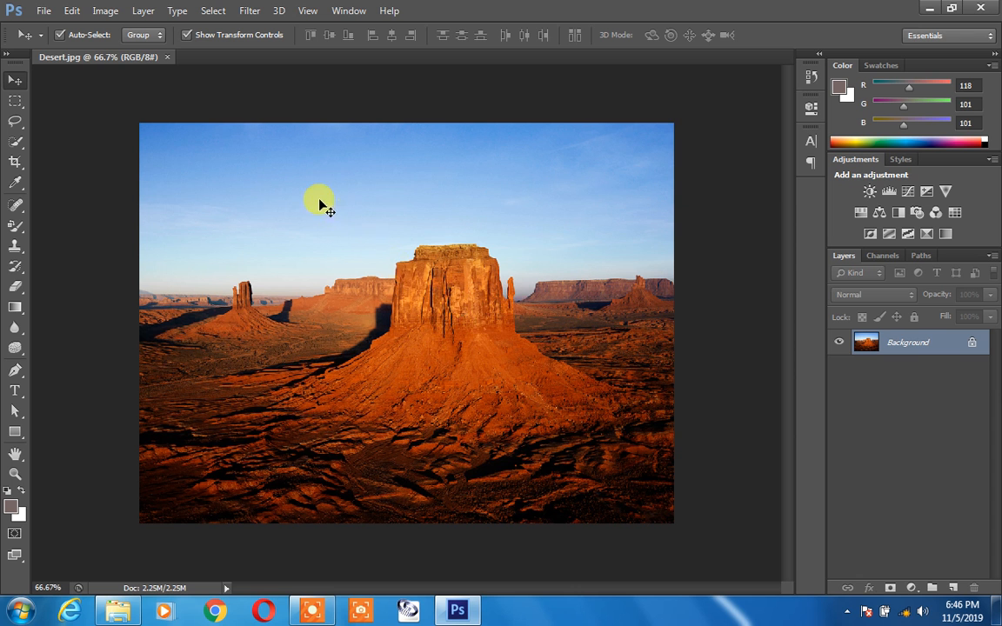
pyautogui.hotkey('ctrl', '+')
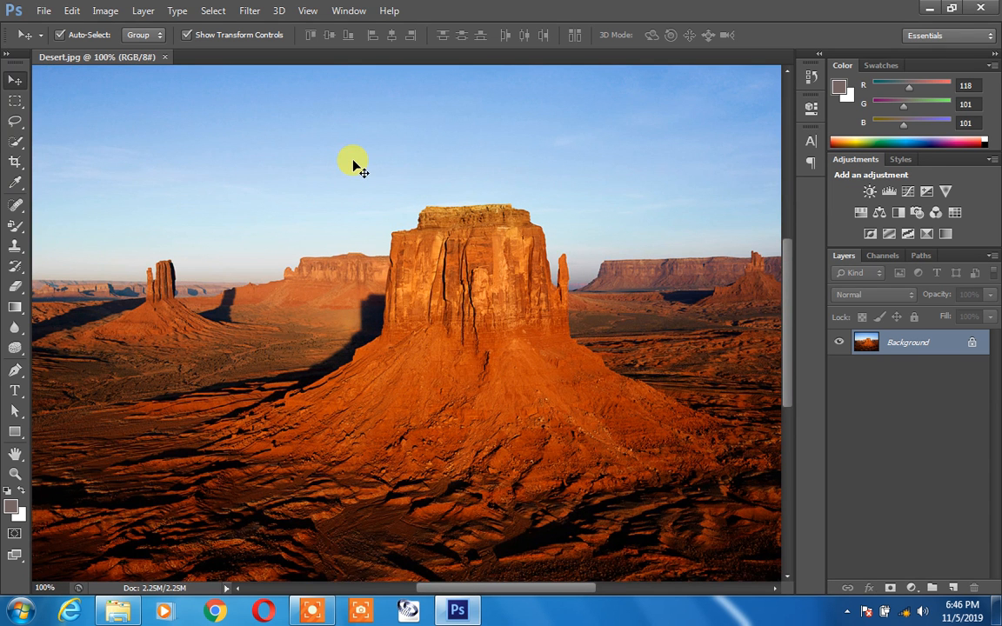
pyautogui.moveTo(318, 139); pyautogui.dragTo(326, 274)
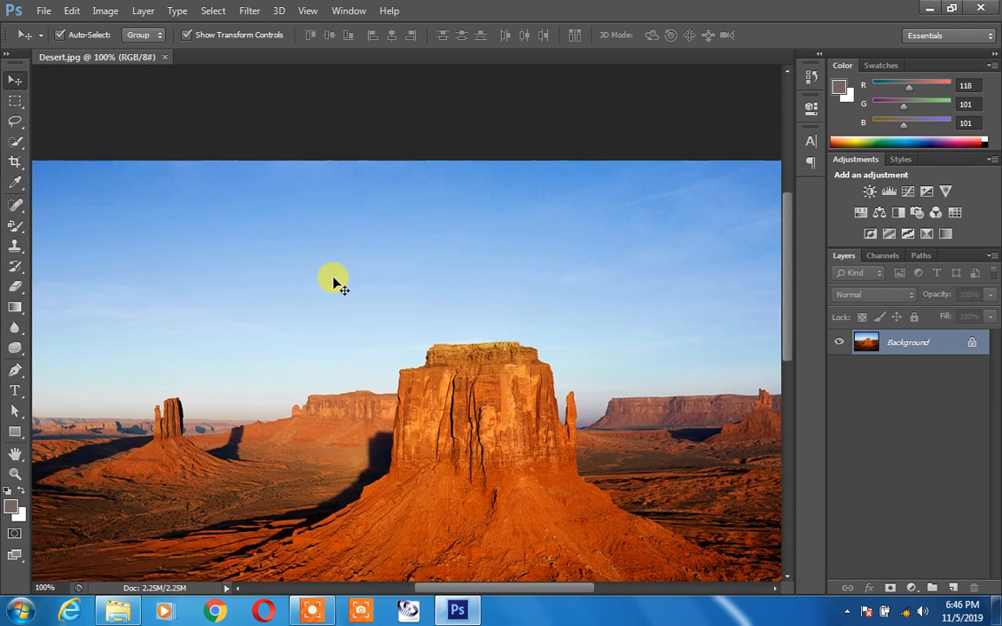
pyautogui.hotkey('ctrl', '+')
pyautogui.moveTo(274, 212); pyautogui.dragTo(450, 329)
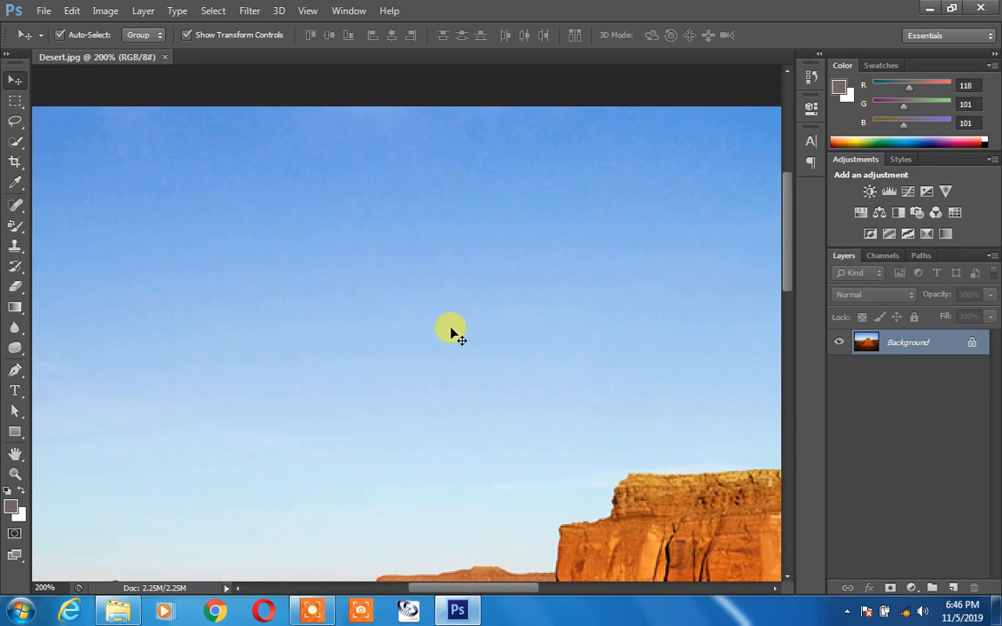
pyautogui.click(15, 391)
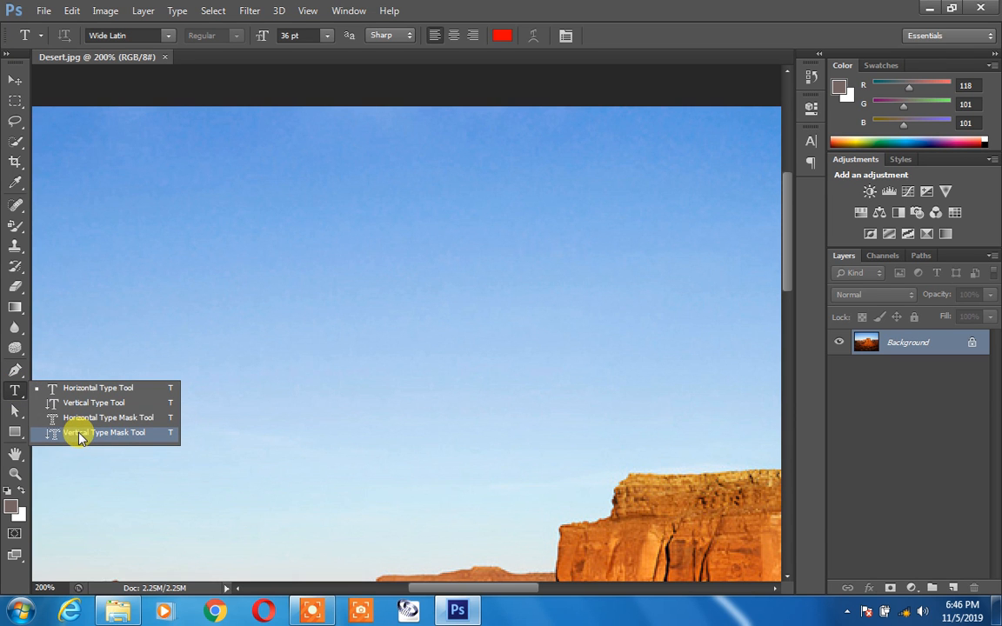
pyautogui.click(122, 396)
pyautogui.click(195, 254)
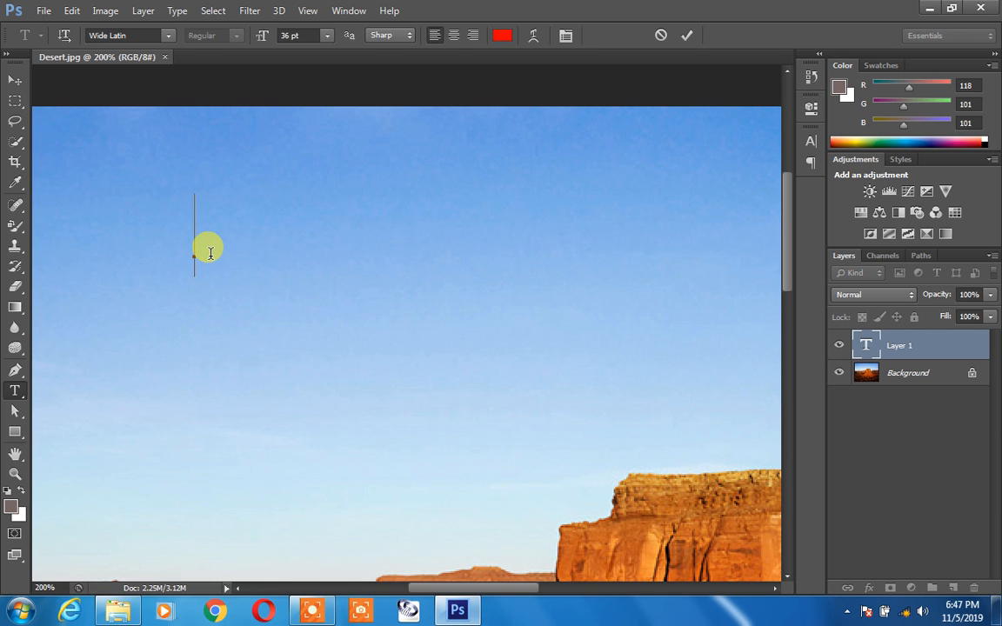
pyautogui.write('Computer')
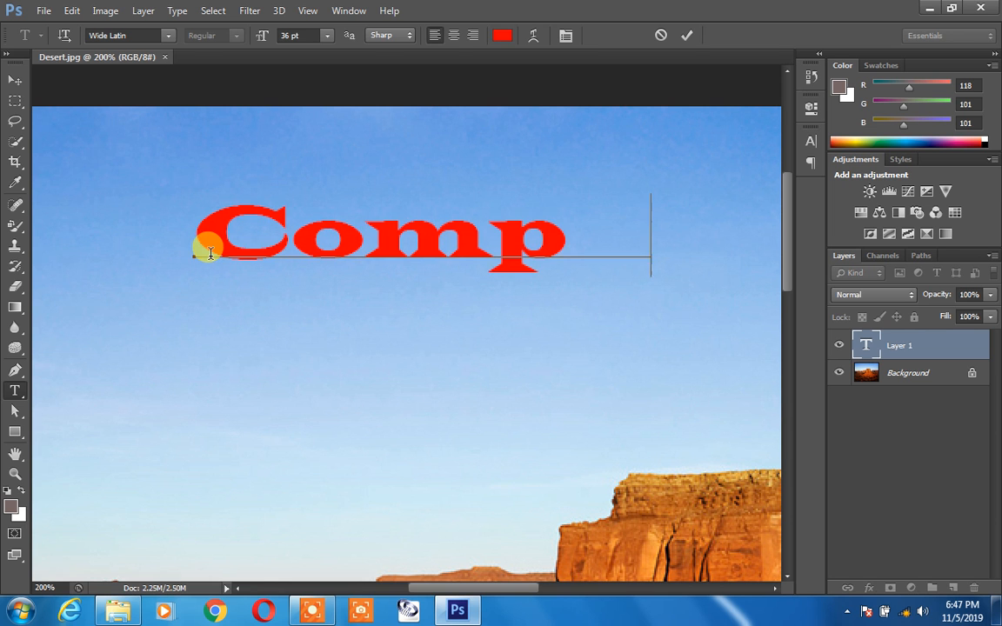
pyautogui.click(661, 37)
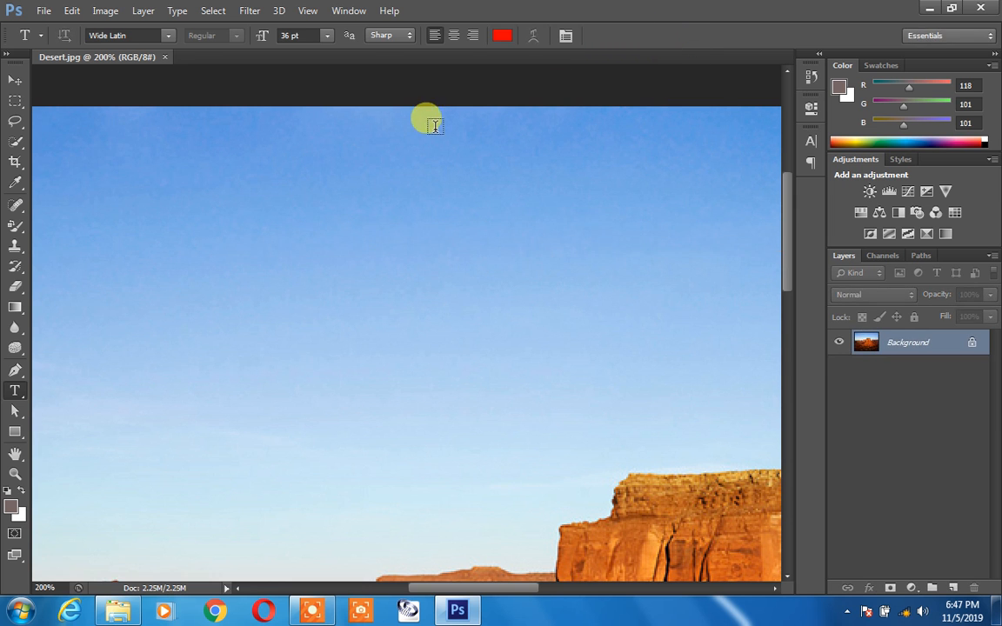
# Add the text "Info" over the sky of the desert picture and commit it
pyautogui.click(199, 285)
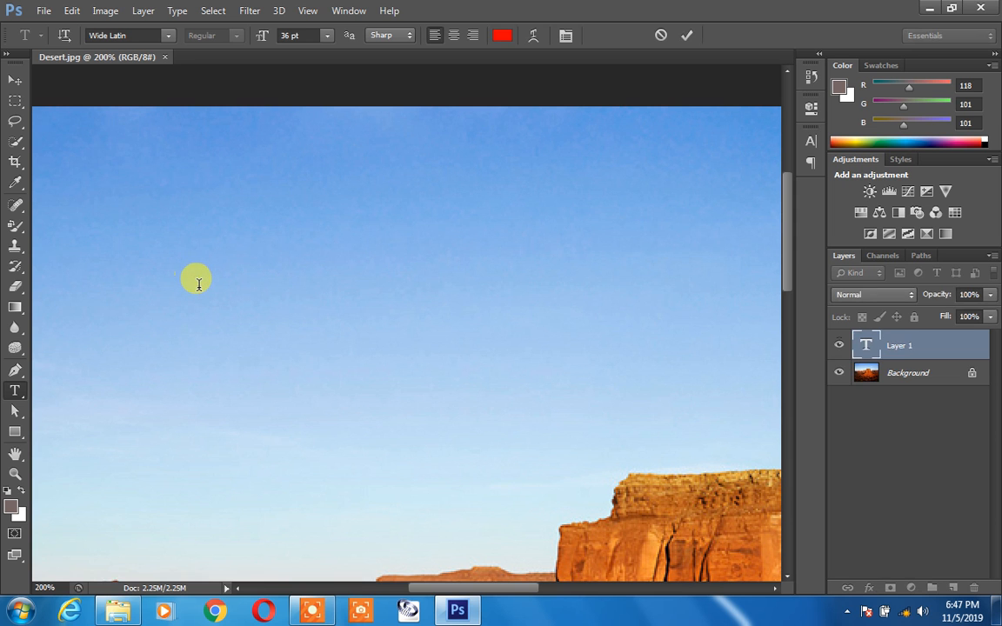
pyautogui.write('Infor')
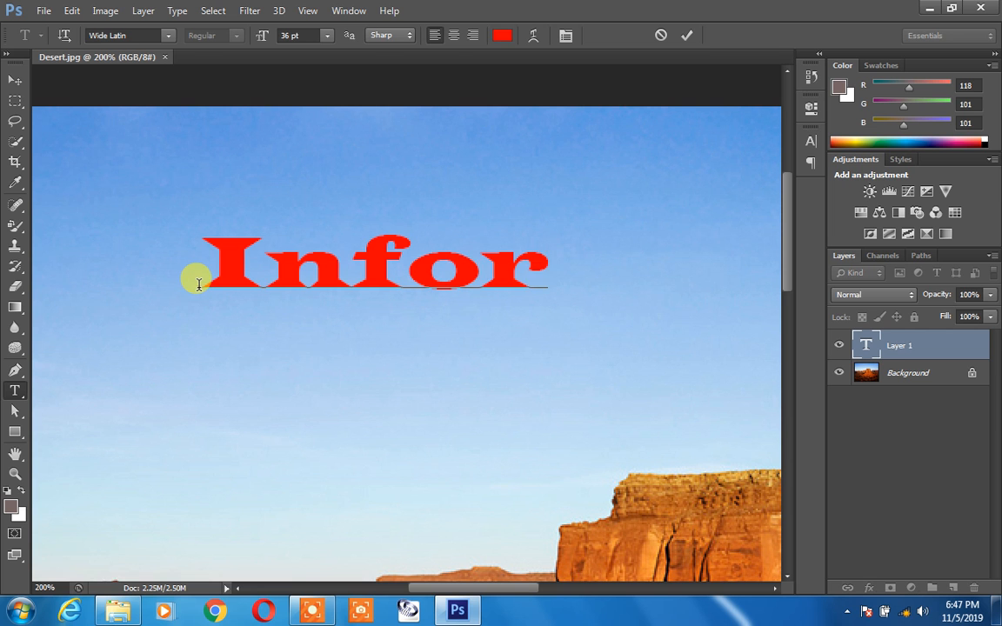
pyautogui.press('BackSpace')
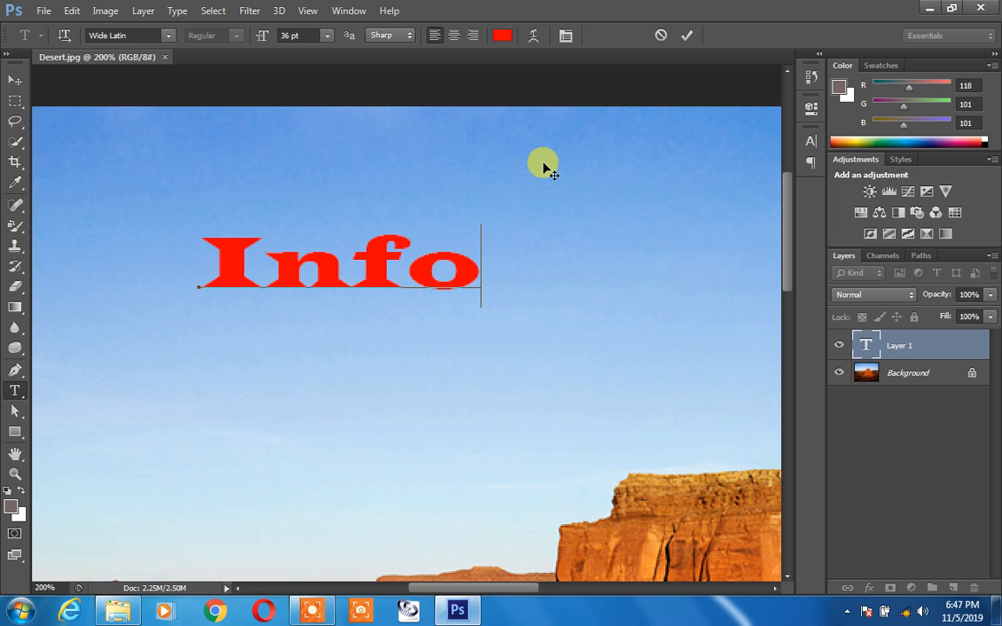
pyautogui.click(687, 39)
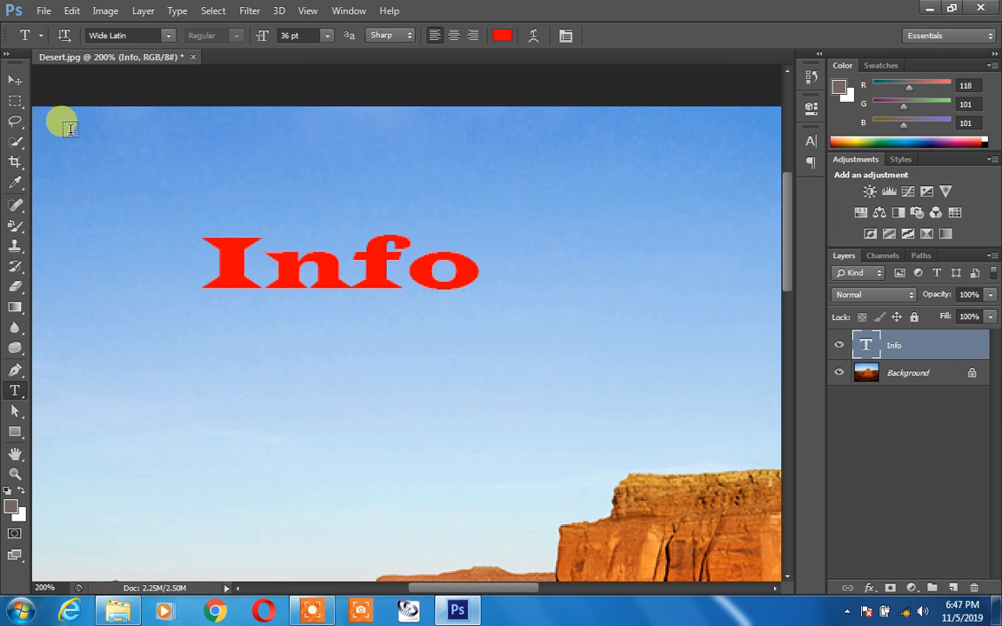
# Turn off the Move tool's transform controls and shift the Info text slightly downward
pyautogui.click(18, 83)
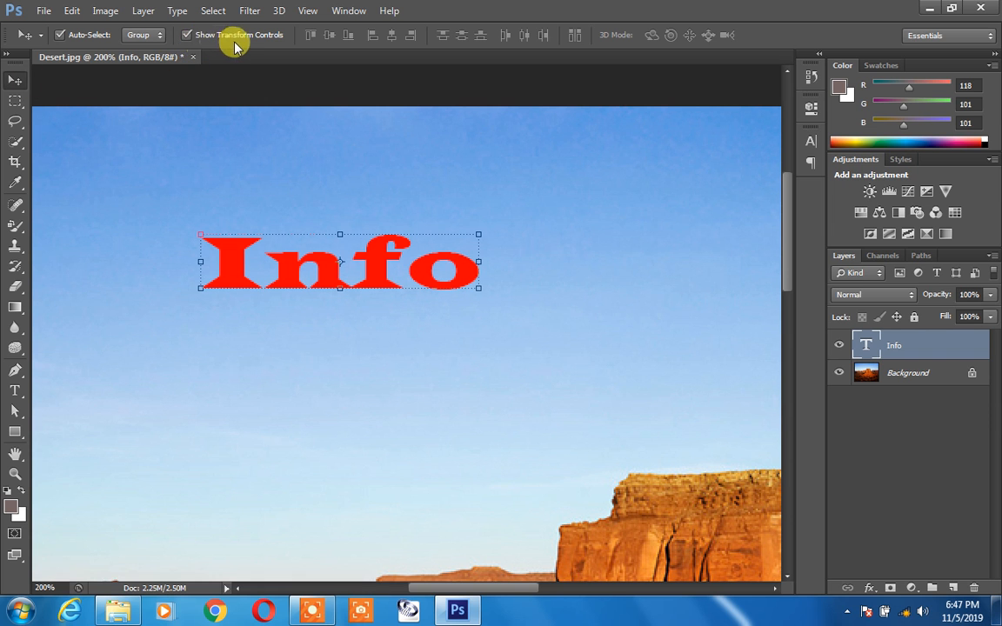
pyautogui.click(186, 34)
pyautogui.moveTo(230, 270); pyautogui.dragTo(235, 296)
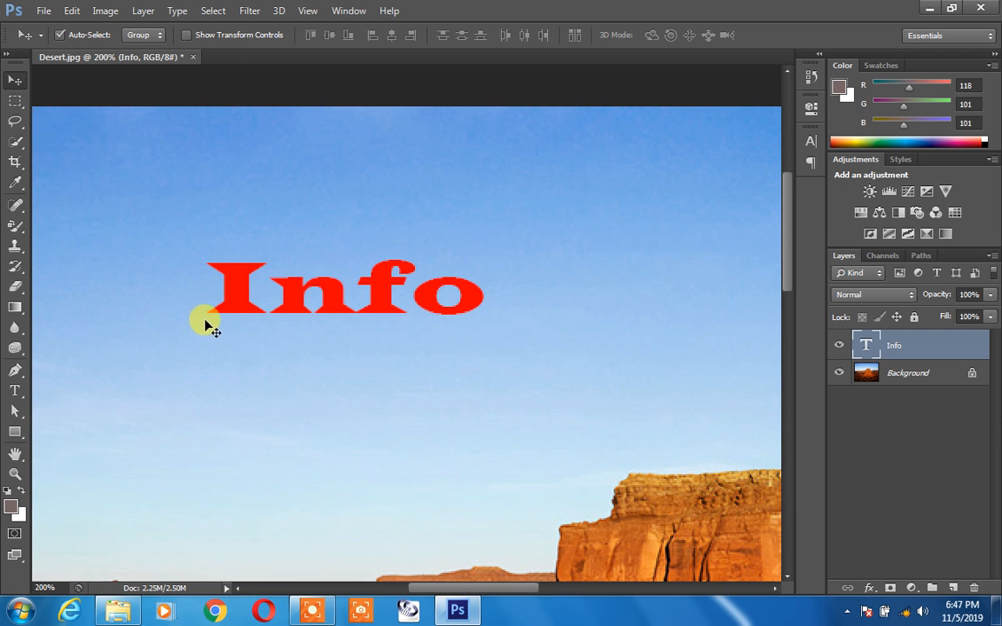
# Turn the transform controls back on and enlarge the Info text to about 142% width and 229% height
pyautogui.click(186, 34)
pyautogui.moveTo(201, 301); pyautogui.dragTo(274, 333)
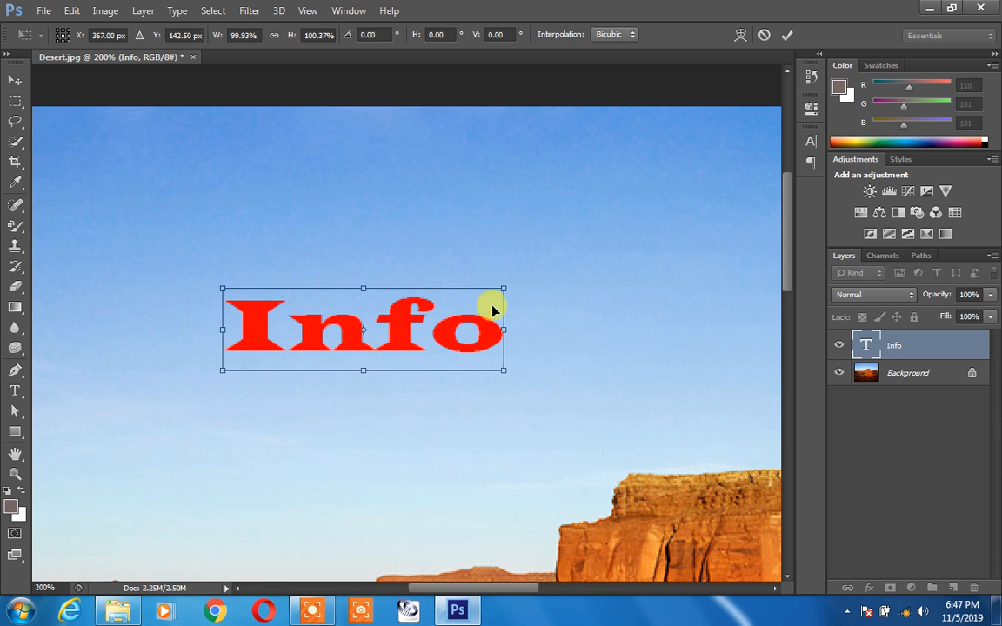
pyautogui.moveTo(503, 289); pyautogui.dragTo(621, 183)
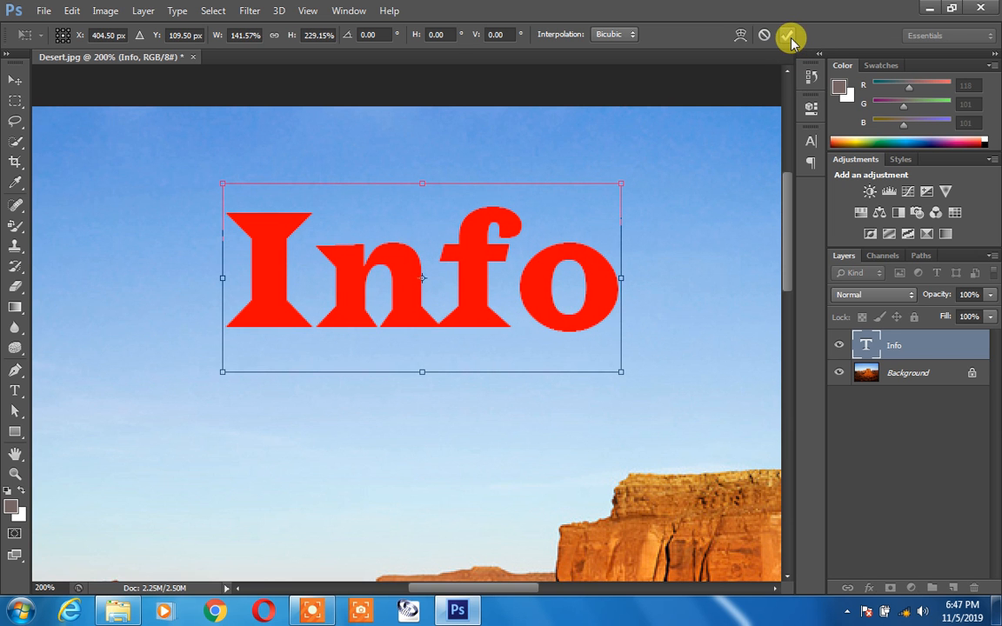
# Switch the transform to warp mode without a warp style, reposition the Info text in the sky and commit it
pyautogui.click(742, 37)
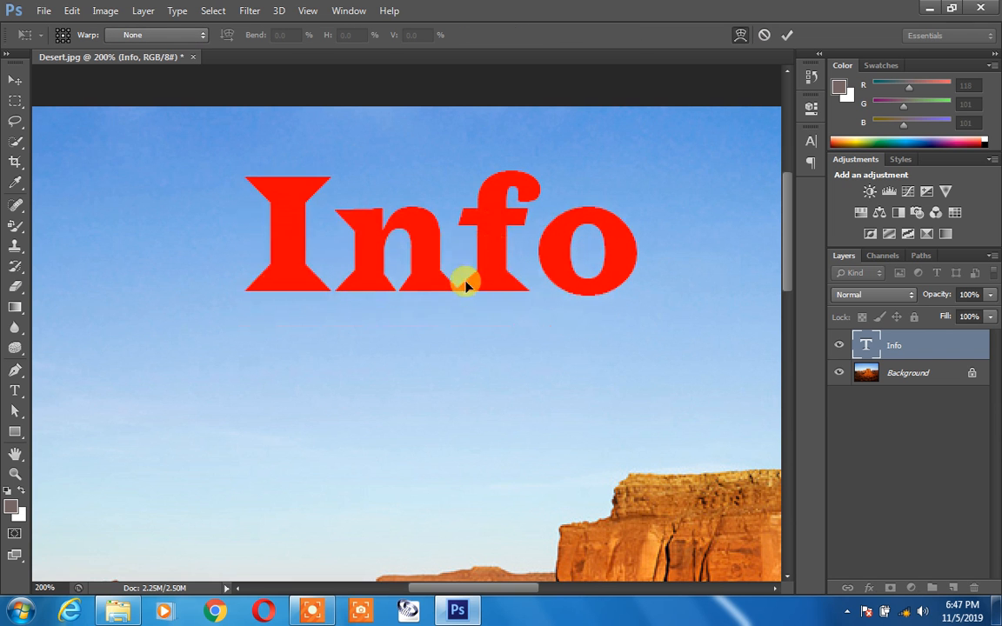
pyautogui.moveTo(457, 289); pyautogui.dragTo(454, 312)
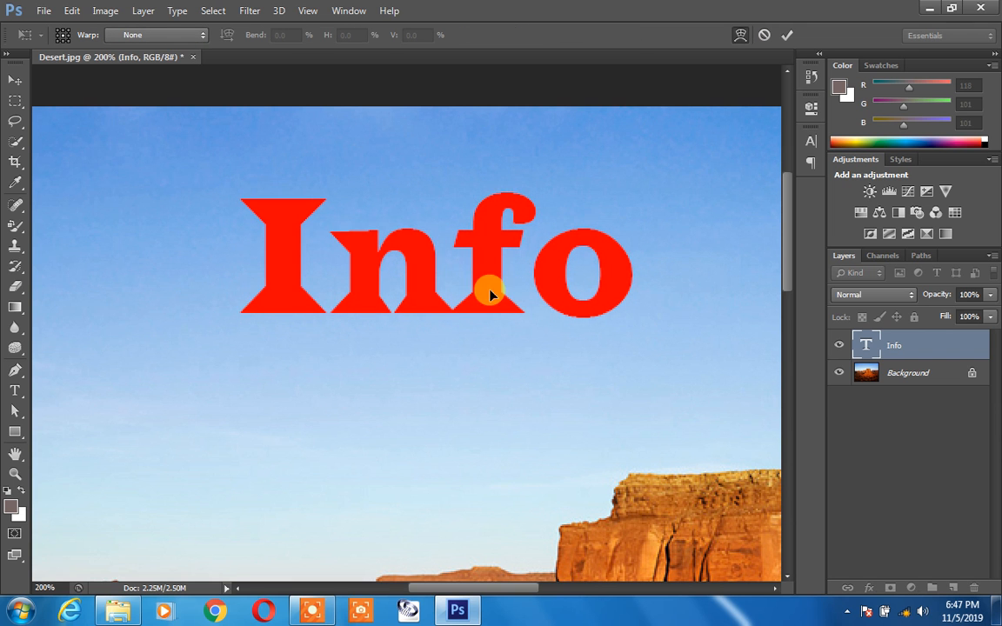
pyautogui.click(785, 39)
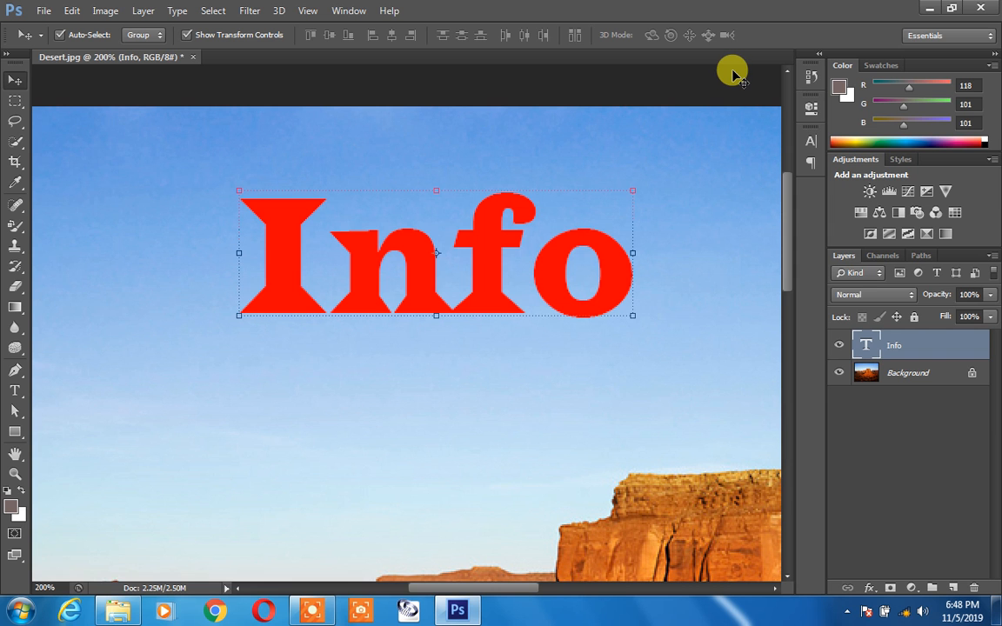
pyautogui.moveTo(506, 242); pyautogui.dragTo(482, 248)
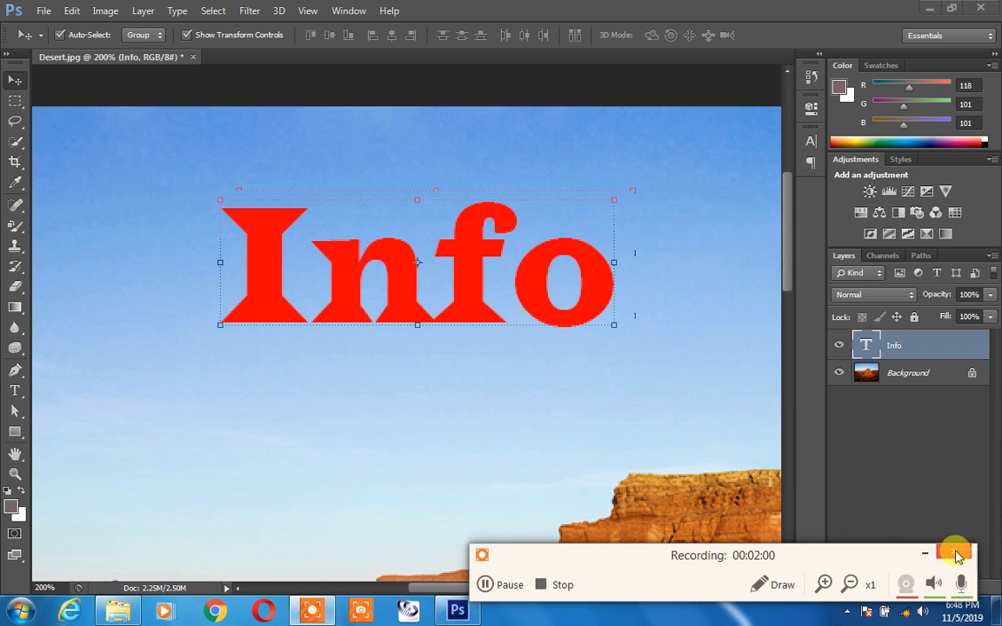
pyautogui.click(927, 554)
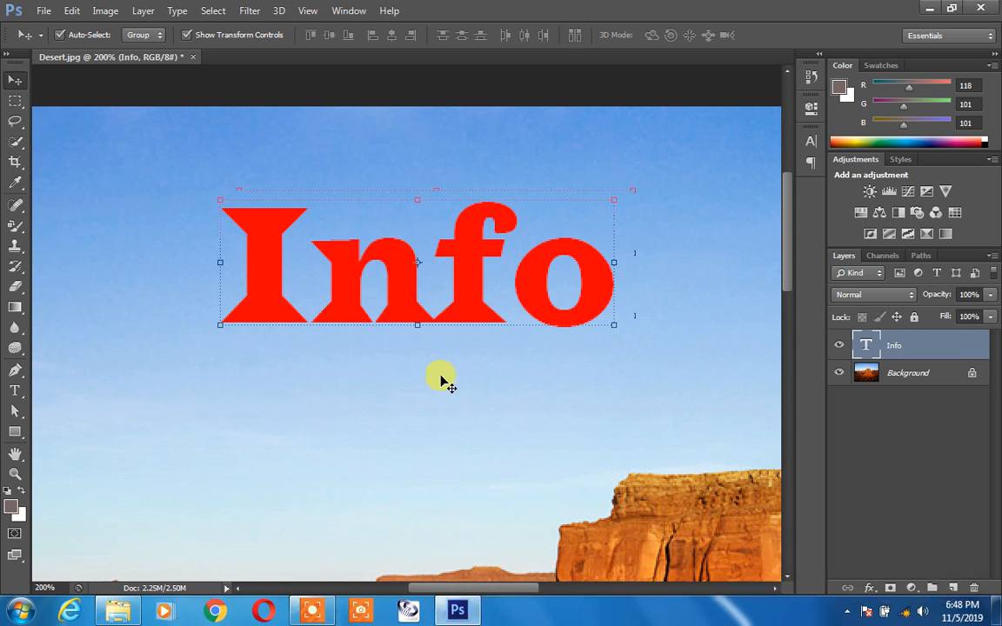
# Select the whole Info text for editing, change its orientation to vertical and restore it to horizontal
pyautogui.click(16, 392)
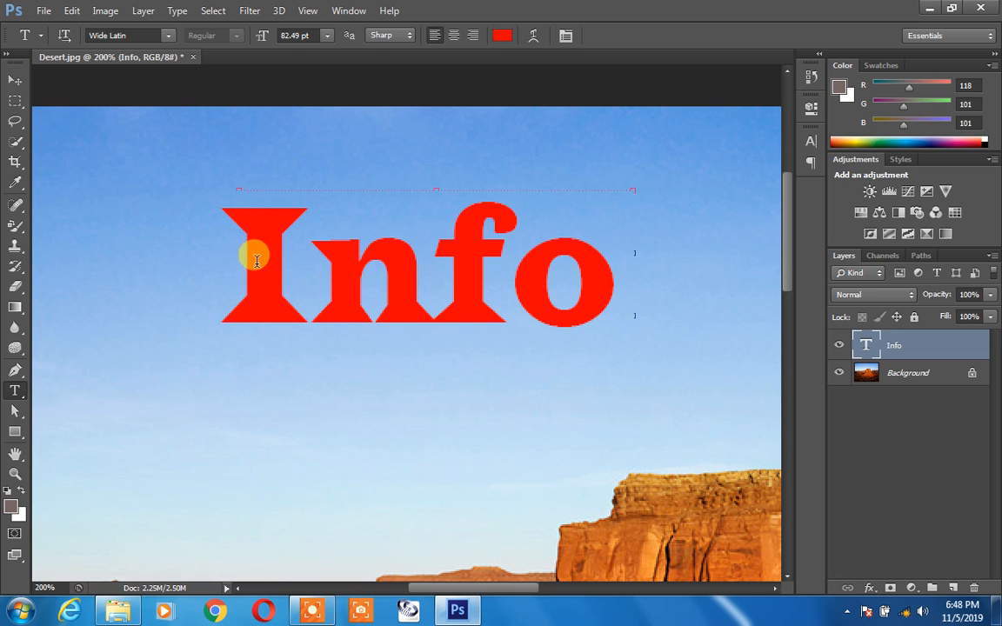
pyautogui.moveTo(250, 259); pyautogui.dragTo(635, 278)
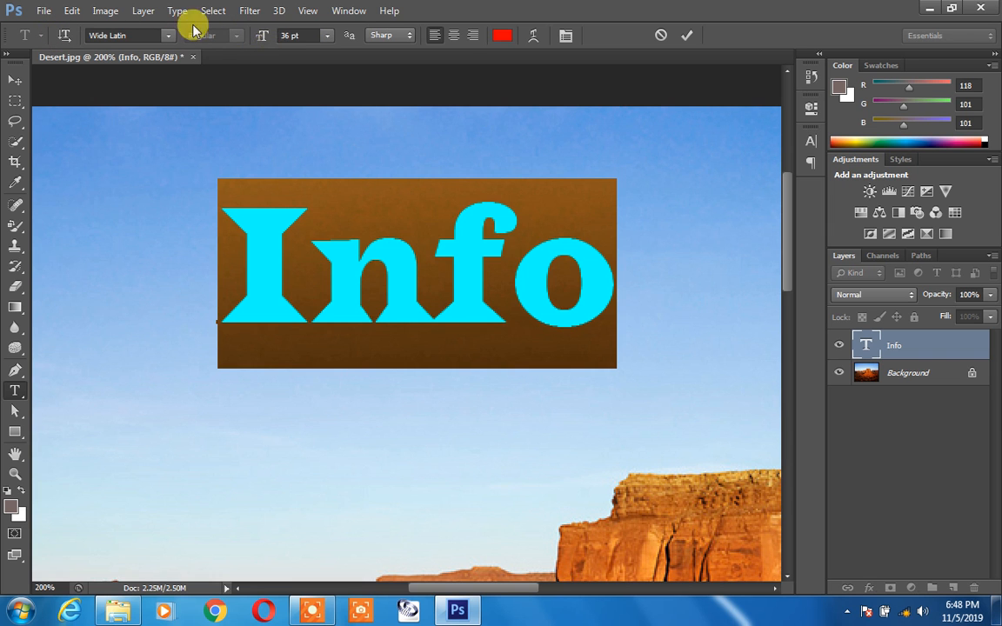
pyautogui.click(66, 38)
pyautogui.moveTo(786, 208)
pyautogui.mouseDown()
pyautogui.moveTo(789, 329)
pyautogui.moveTo(786, 213)
pyautogui.mouseUp()
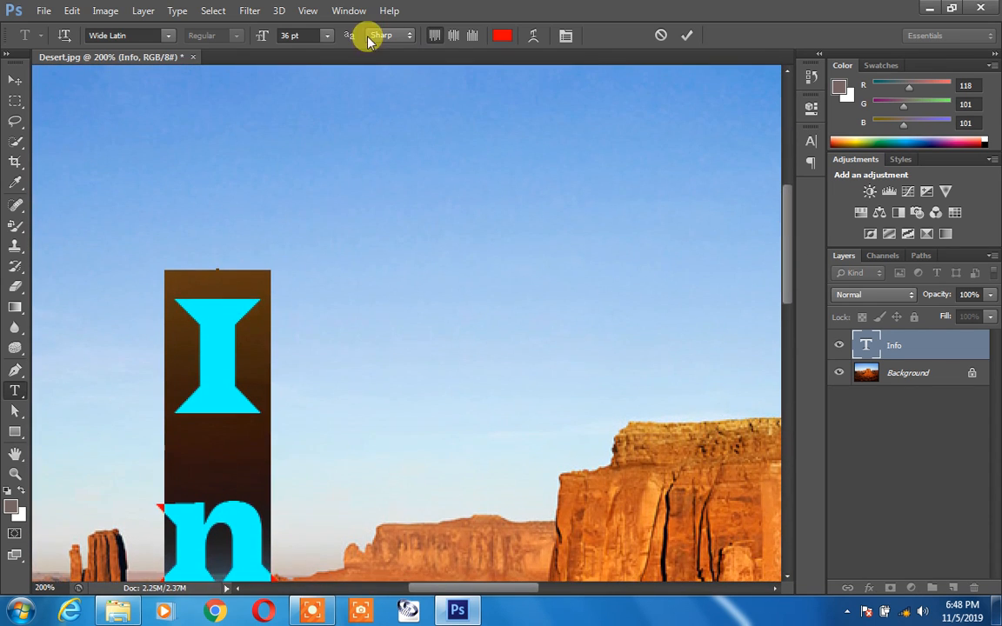
pyautogui.click(64, 36)
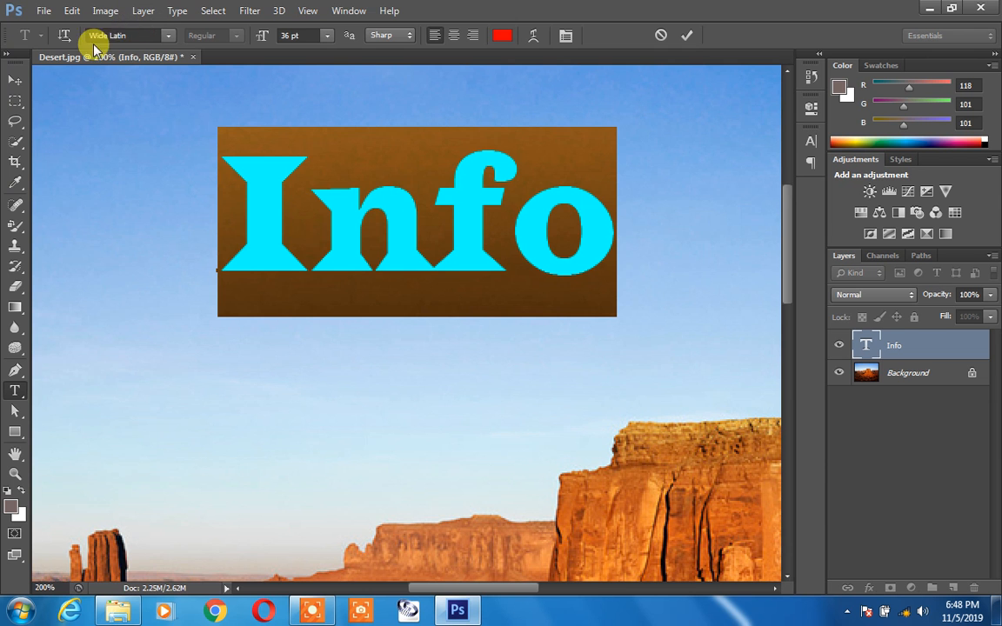
# Set the font family of the selected Info text to Bauhaus 93
pyautogui.click(165, 35)
pyautogui.scroll(-2, 224, 348)
pyautogui.moveTo(308, 497); pyautogui.dragTo(308, 80)
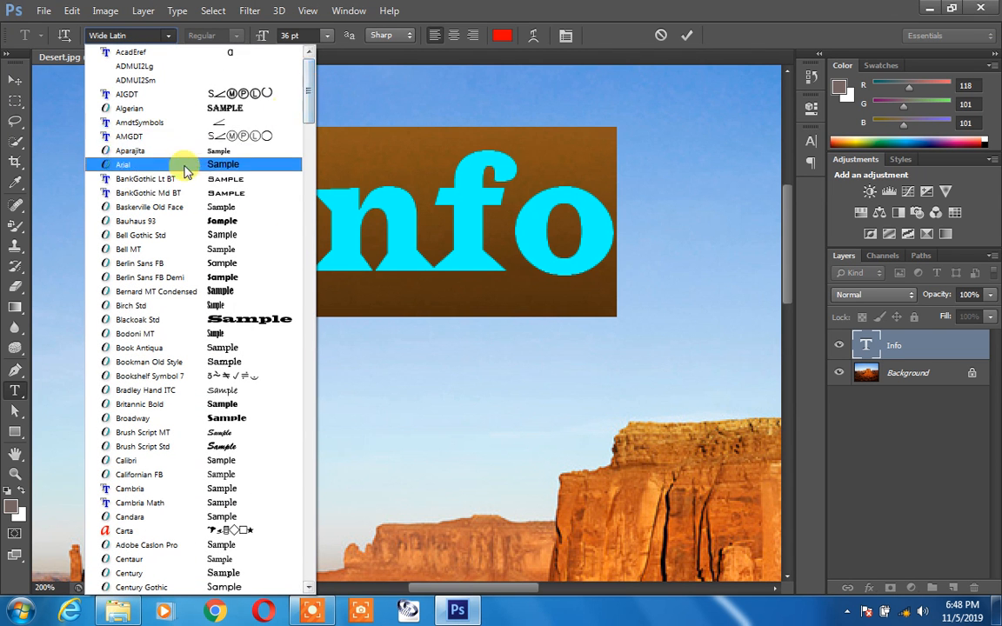
pyautogui.click(169, 221)
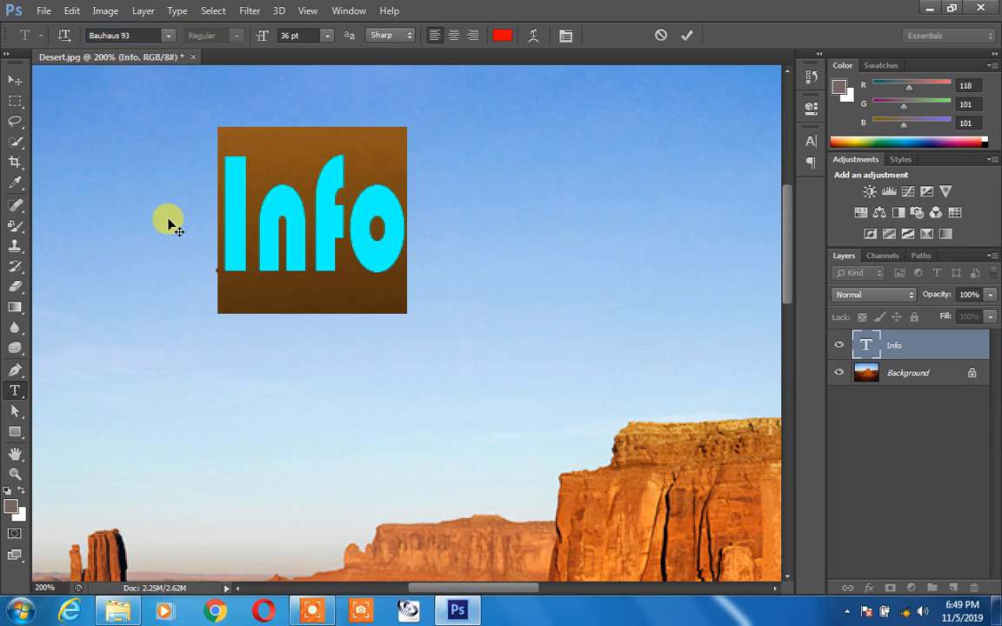
pyautogui.click(169, 38)
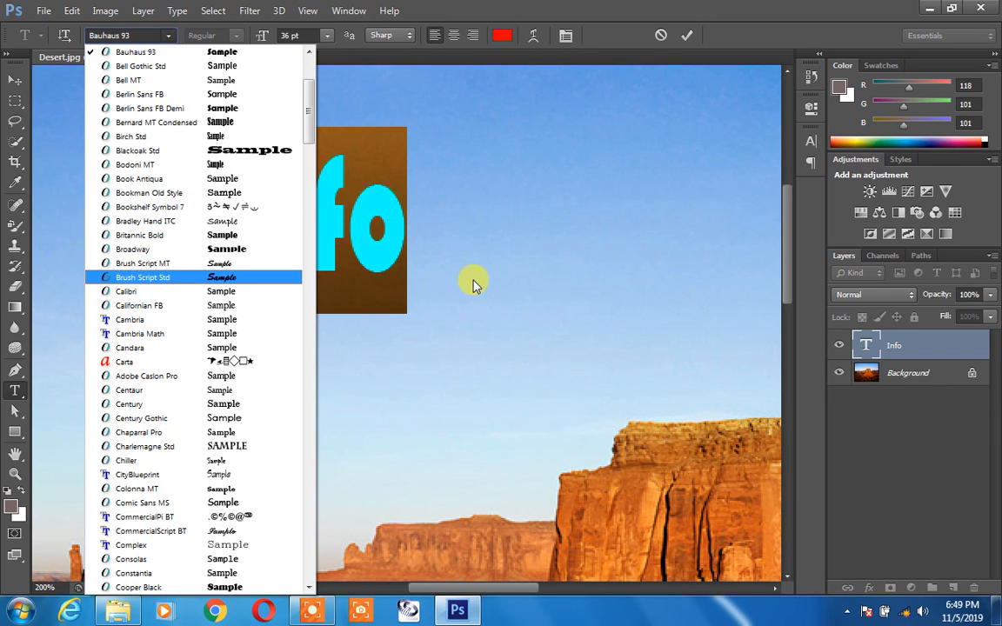
pyautogui.click(364, 273)
# Preview successive font families on the selected Info text, going down the font list to Comic Sans MS
pyautogui.click(126, 34)
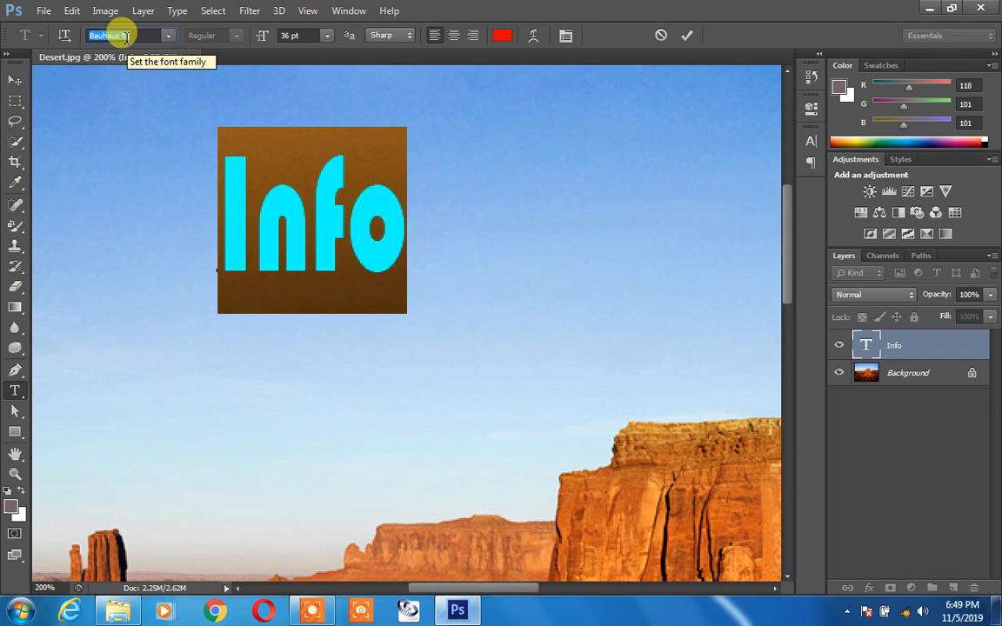
pyautogui.click(169, 36)
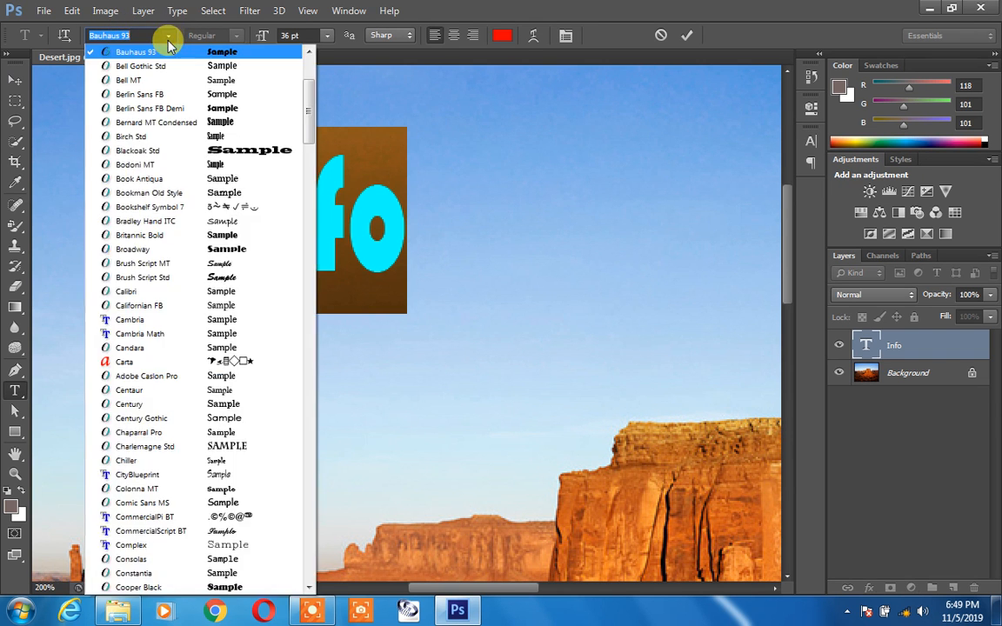
pyautogui.click(169, 35)
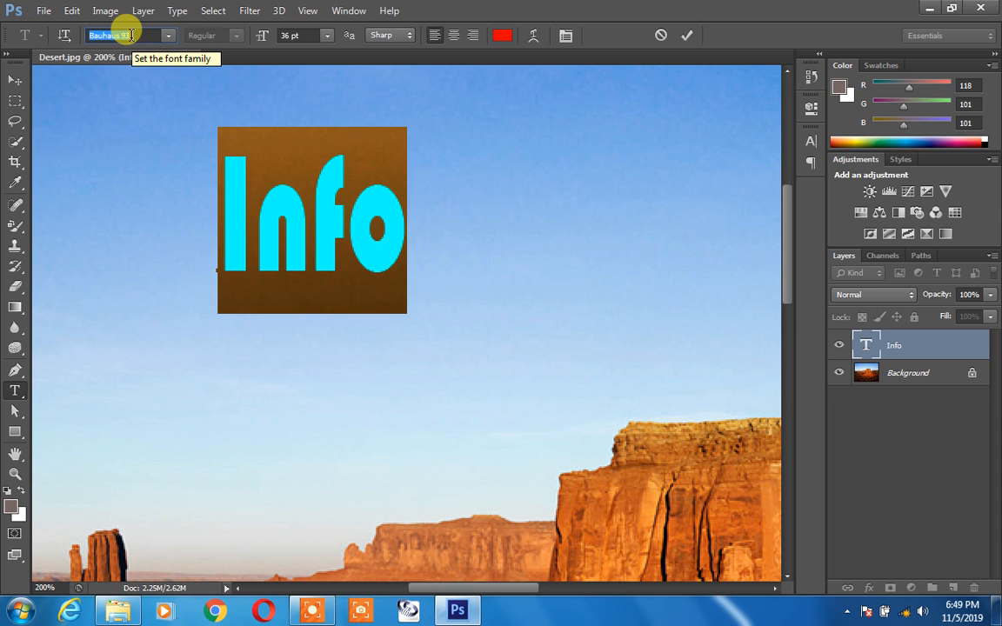
pyautogui.press('Down')
pyautogui.press('Down')
pyautogui.press('Down')
pyautogui.press('Down')
pyautogui.press('Down')
pyautogui.press('Down')
pyautogui.press('Down')
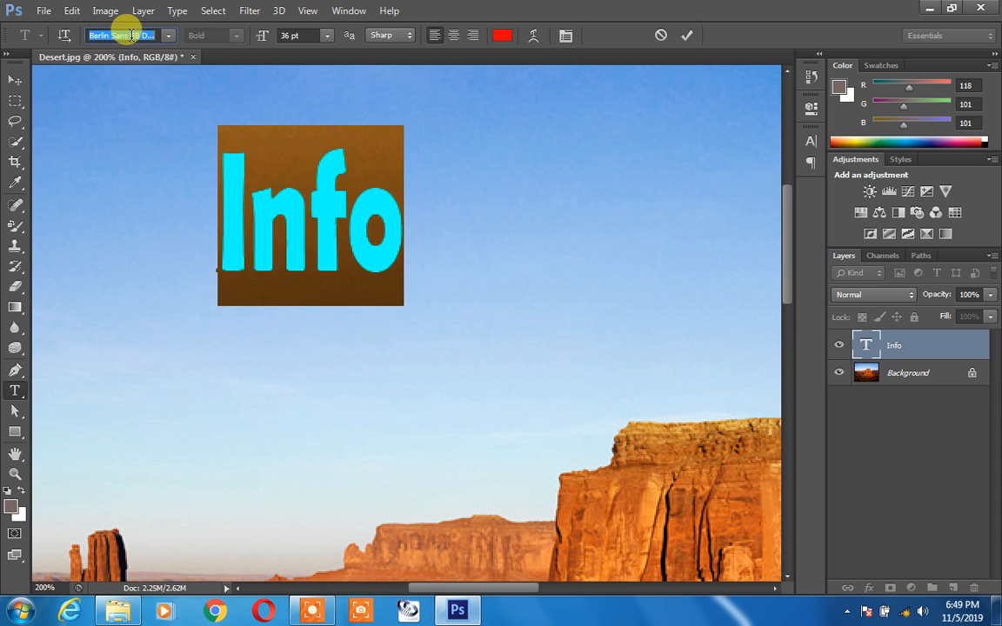
pyautogui.press('Down')
pyautogui.press('Down')
pyautogui.press('Down')
pyautogui.press('Down')
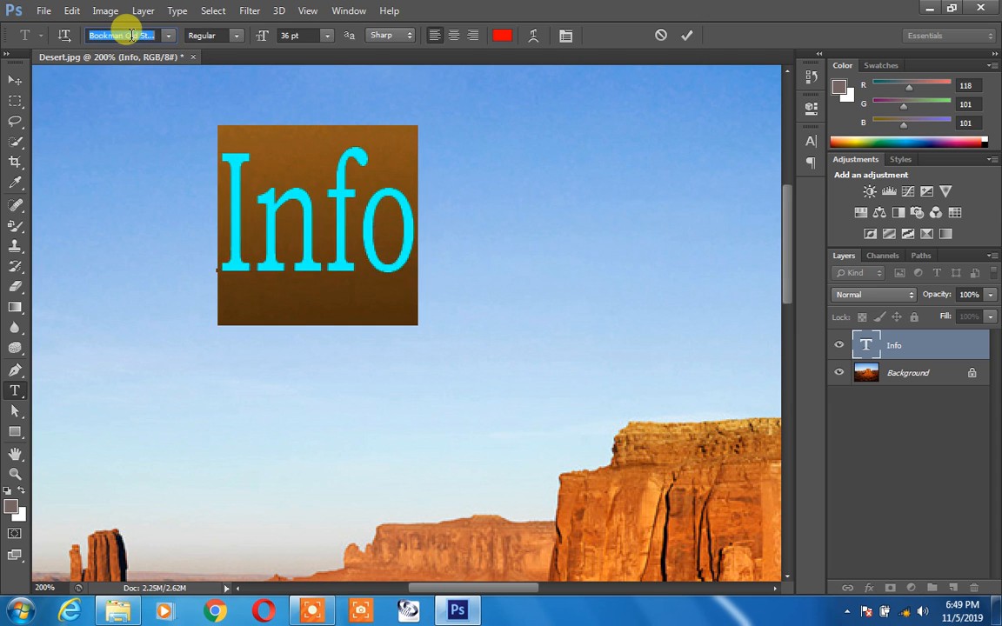
pyautogui.press('Down')
pyautogui.press('Up')
pyautogui.press('Up')
pyautogui.press('Up')
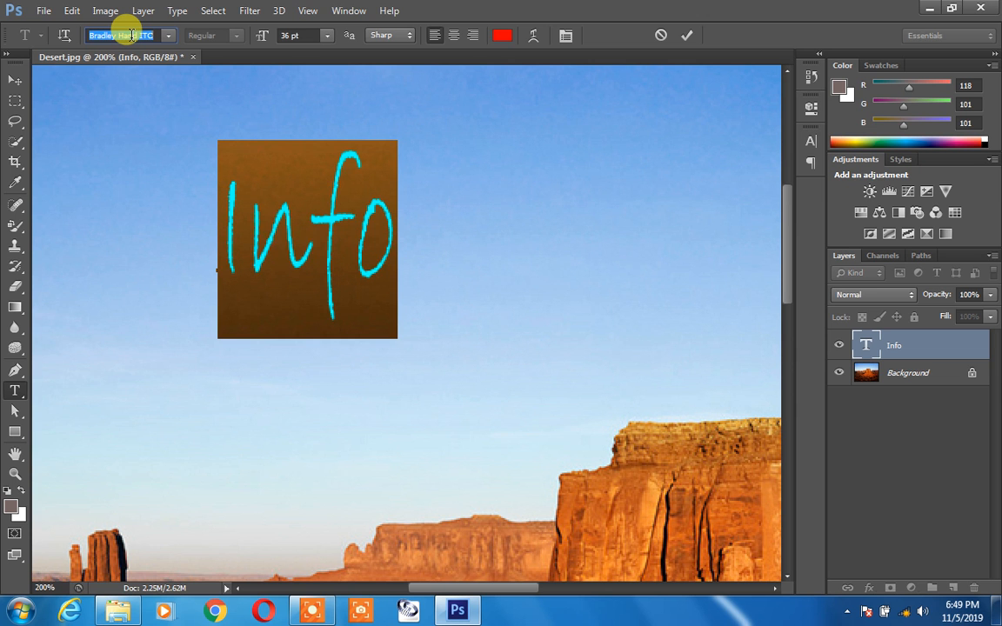
pyautogui.press('Down')
pyautogui.press('Down')
pyautogui.press('Down')
pyautogui.press('Down')
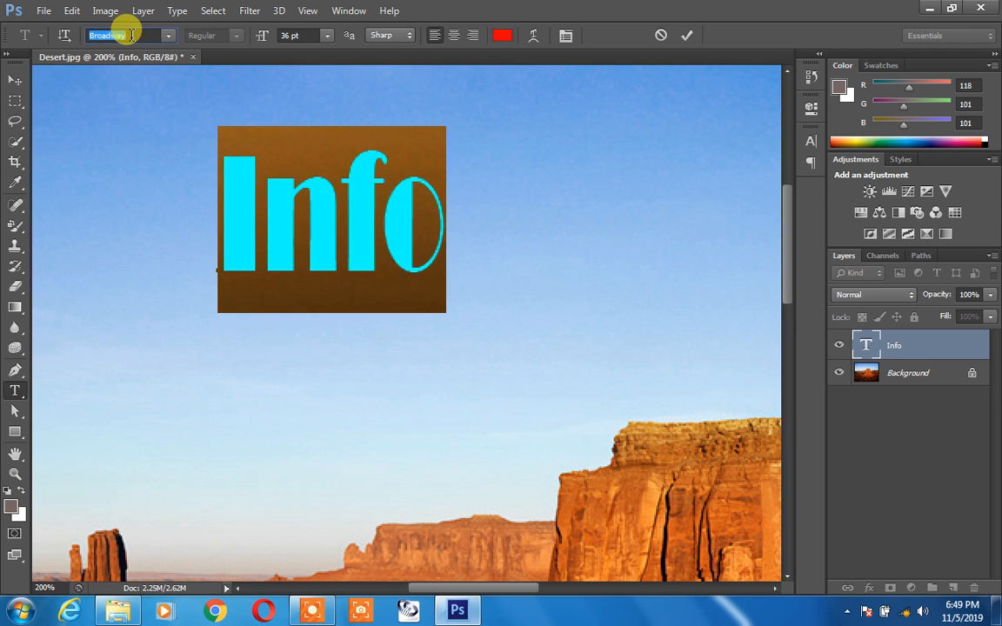
pyautogui.press('Down')
pyautogui.press('Down')
pyautogui.press('Down')
pyautogui.press('Down')
pyautogui.press('Down')
pyautogui.press('Down')
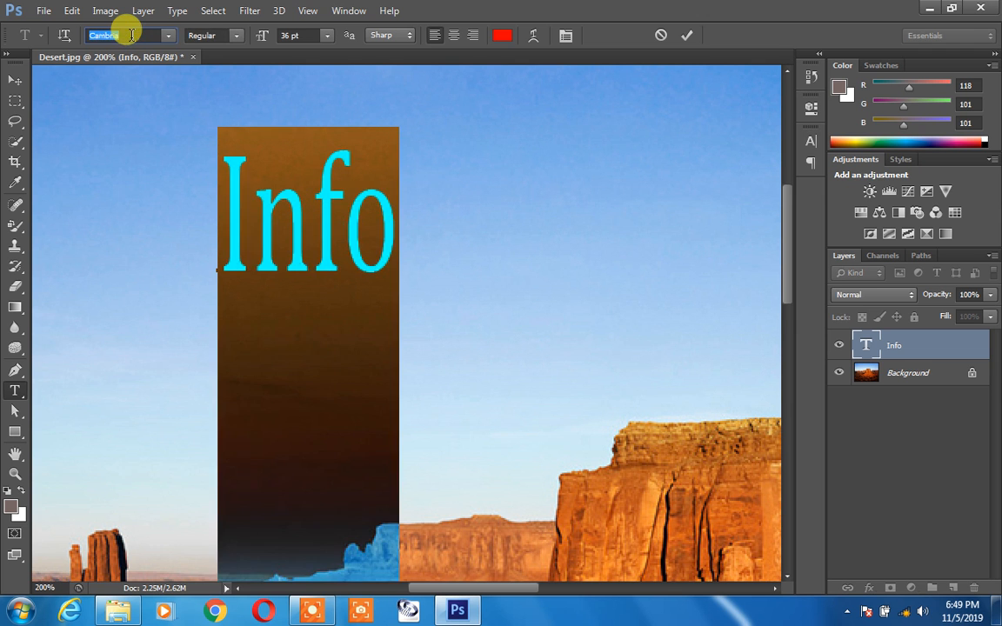
pyautogui.press('Down')
pyautogui.press('Down')
pyautogui.press('Down')
pyautogui.press('Down')
pyautogui.press('Down')
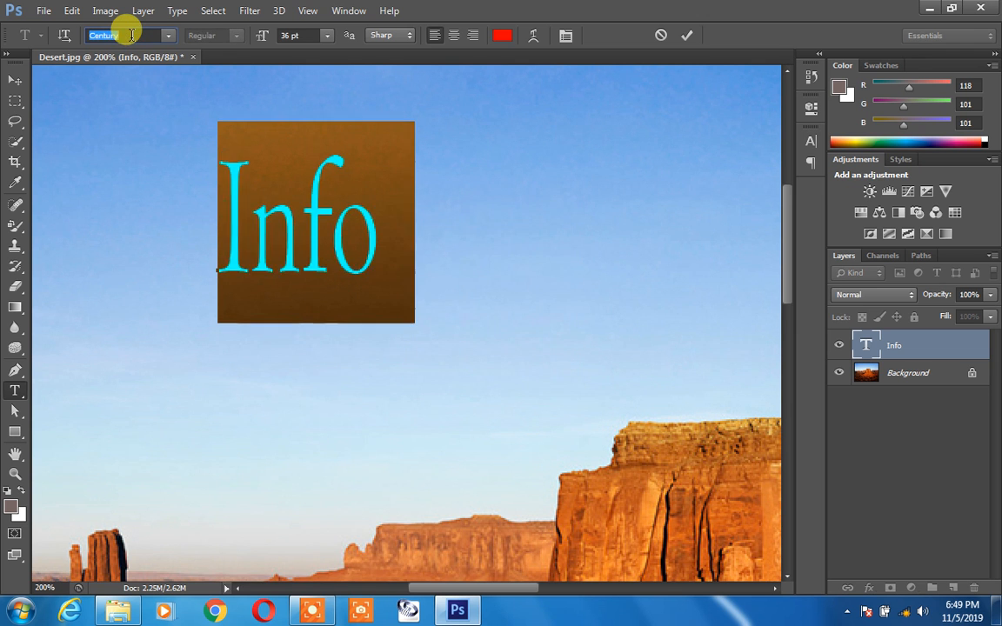
pyautogui.press('Down')
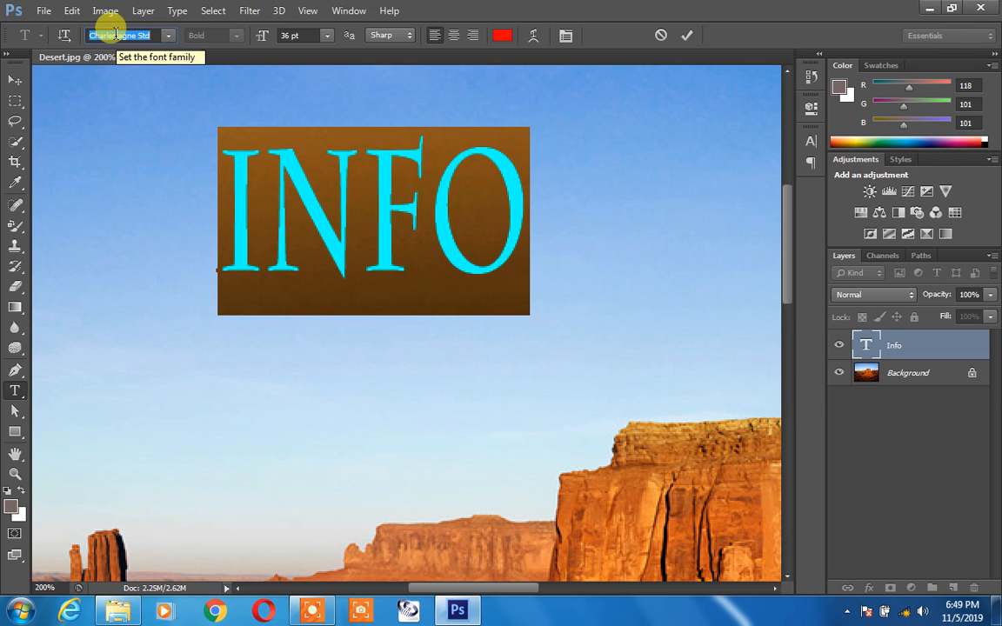
pyautogui.press('Down')
pyautogui.press('Down')
pyautogui.press('Down')
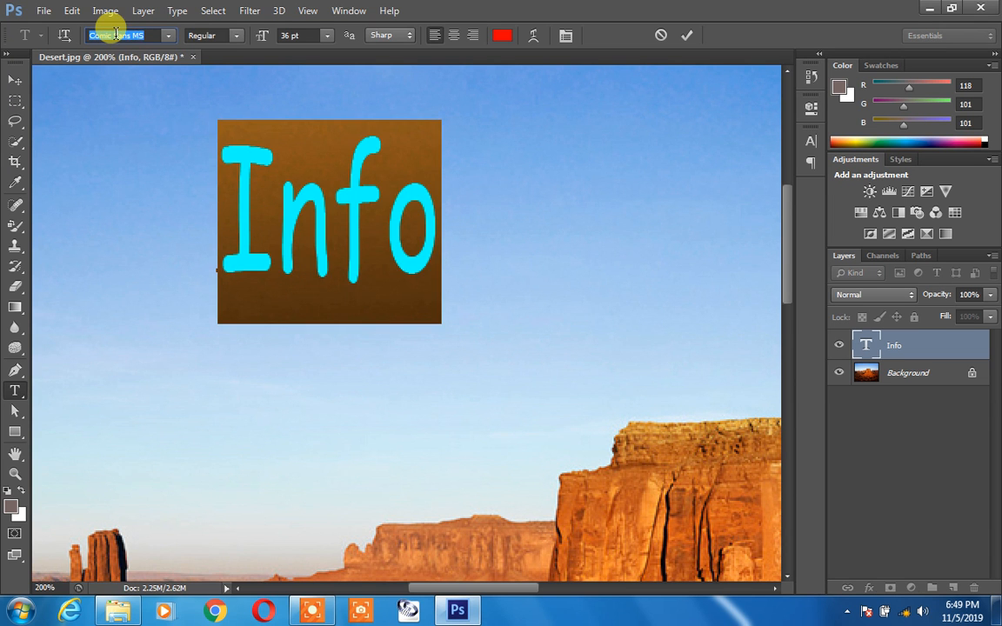
# Try the Bold font style on the Info text and restore the Regular style
pyautogui.click(236, 35)
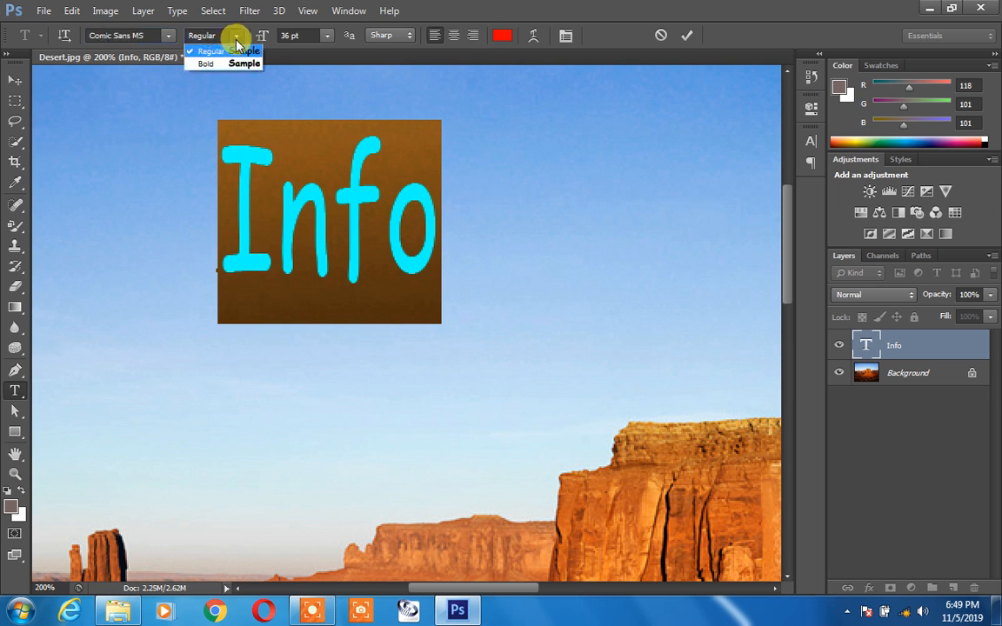
pyautogui.click(230, 65)
pyautogui.click(236, 39)
pyautogui.click(222, 50)
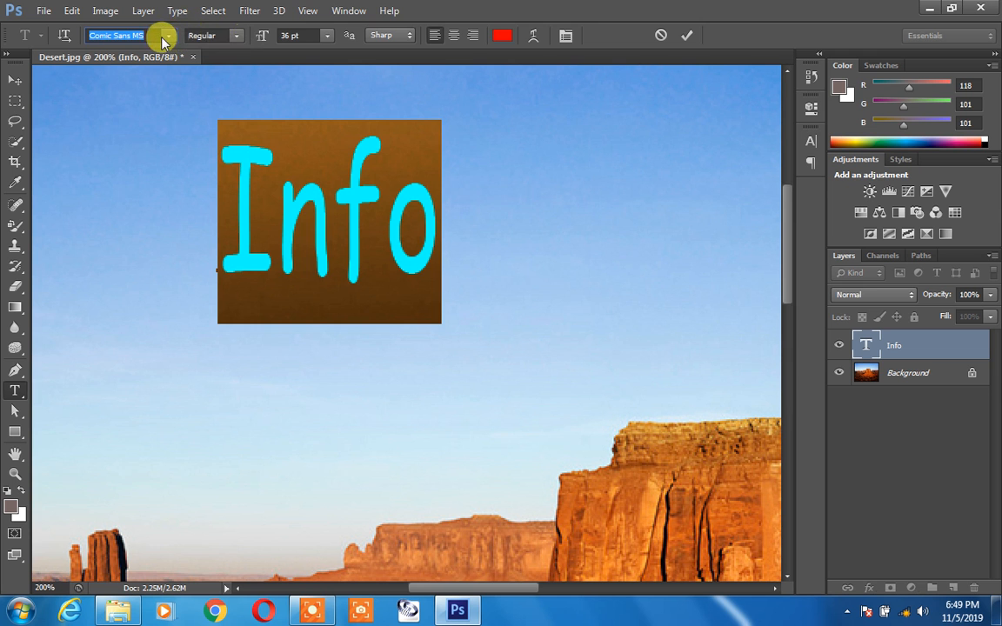
# Set the font family of the selected Info text to Monotype Corsiva
pyautogui.press('Down')
pyautogui.press('Down')
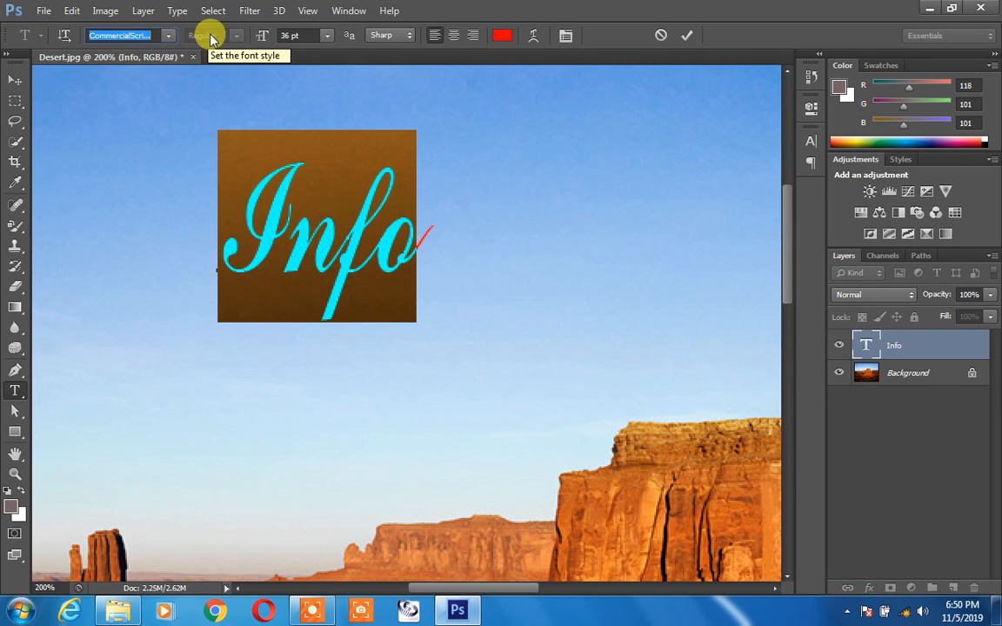
pyautogui.press('Down')
pyautogui.press('Down')
pyautogui.press('Down')
pyautogui.press('Down')
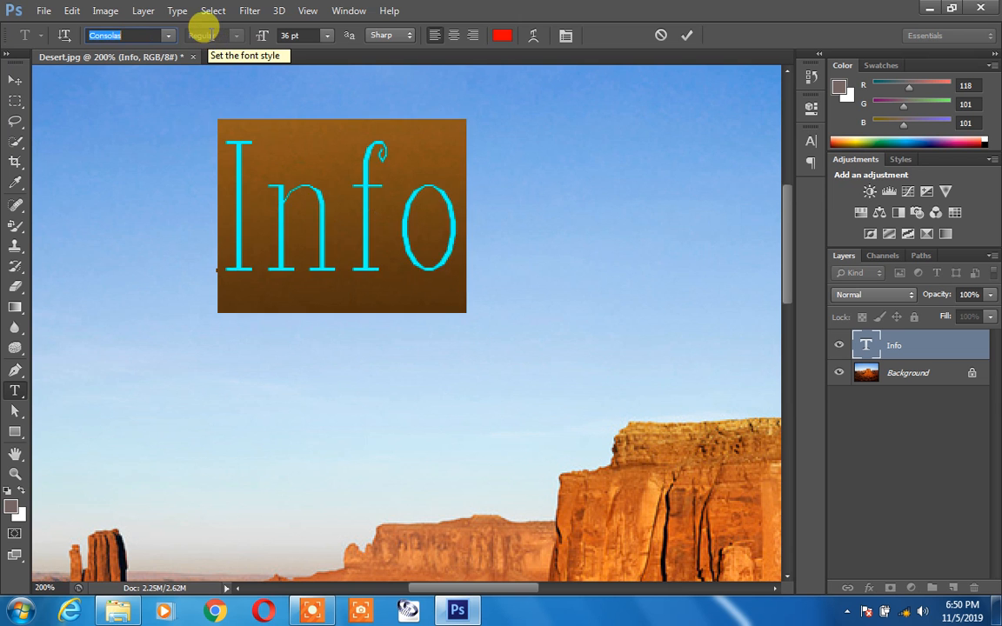
pyautogui.press('Down')
pyautogui.press('Down')
pyautogui.press('Down')
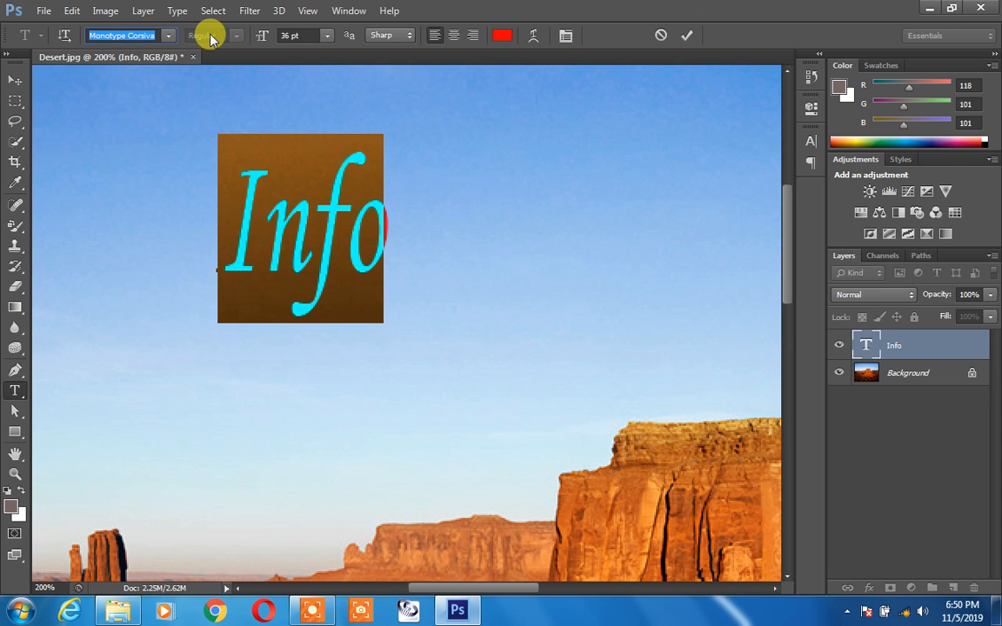
# Reduce the Info text's font size to 34 pt and further to 24 pt
pyautogui.moveTo(261, 42); pyautogui.dragTo(241, 27)
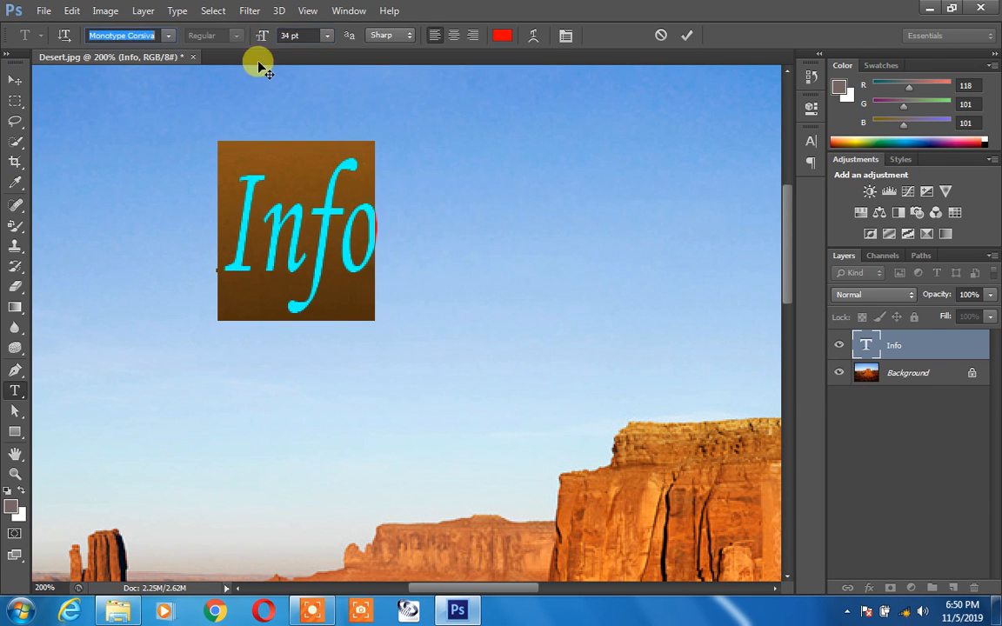
pyautogui.click(327, 35)
pyautogui.click(313, 210)
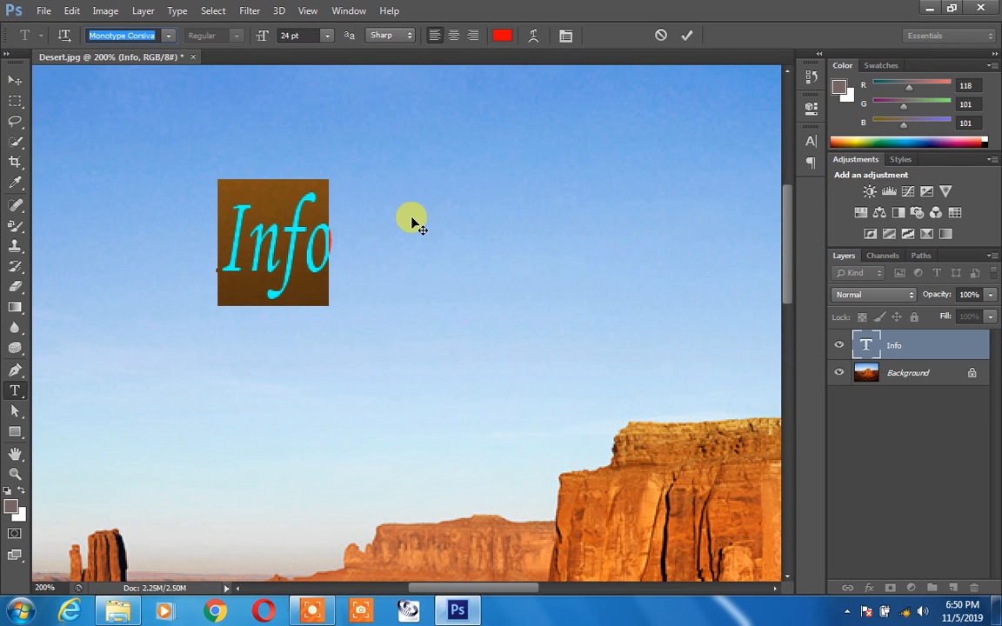
# Set the Info text's font size to 48 pt and commit the text edit
pyautogui.moveTo(265, 40); pyautogui.dragTo(259, 1)
pyautogui.click(327, 36)
pyautogui.click(328, 39)
pyautogui.click(328, 36)
pyautogui.click(313, 265)
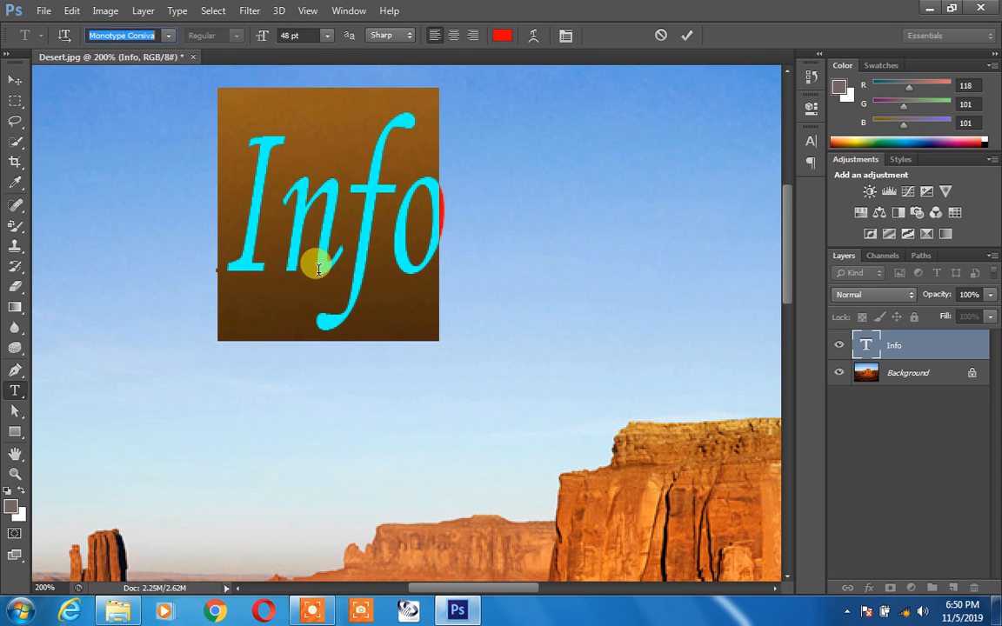
pyautogui.click(687, 35)
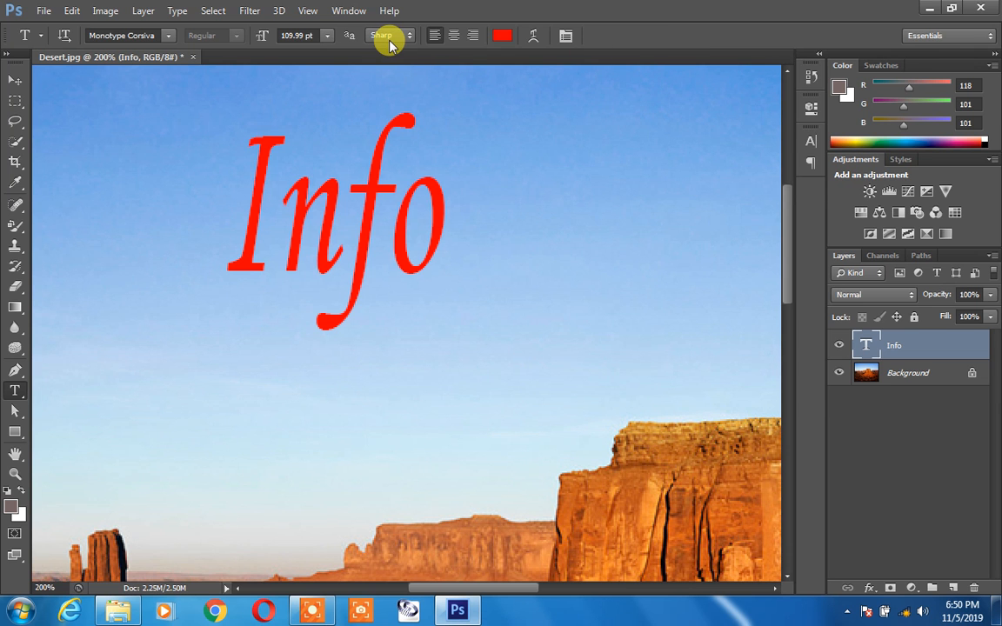
# Select the whole Info text for editing with the Type tool at 400% view
pyautogui.click(15, 78)
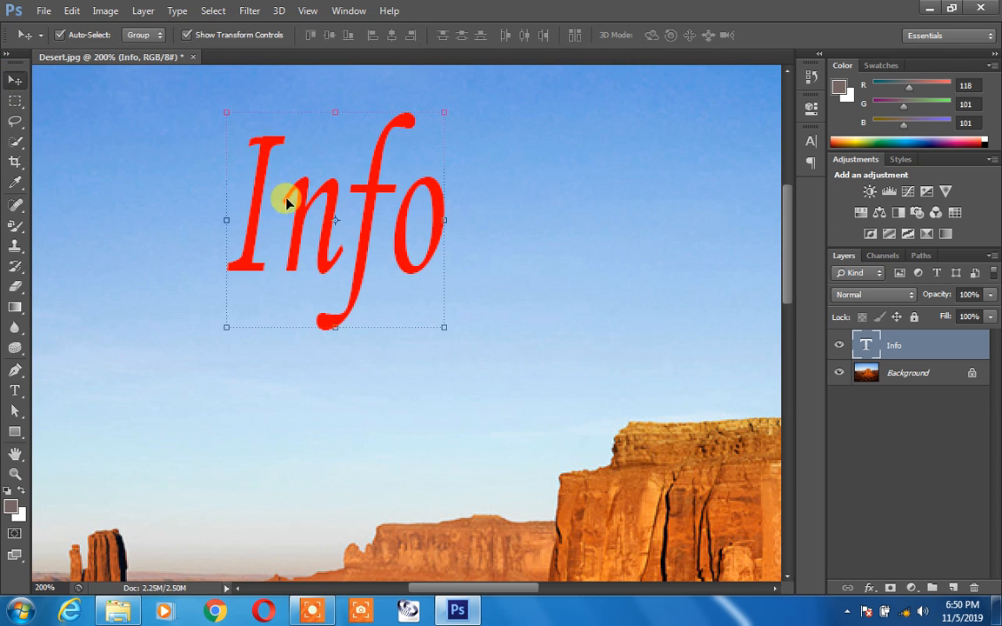
pyautogui.hotkey('ctrl', '+')
pyautogui.hotkey('ctrl', '+')
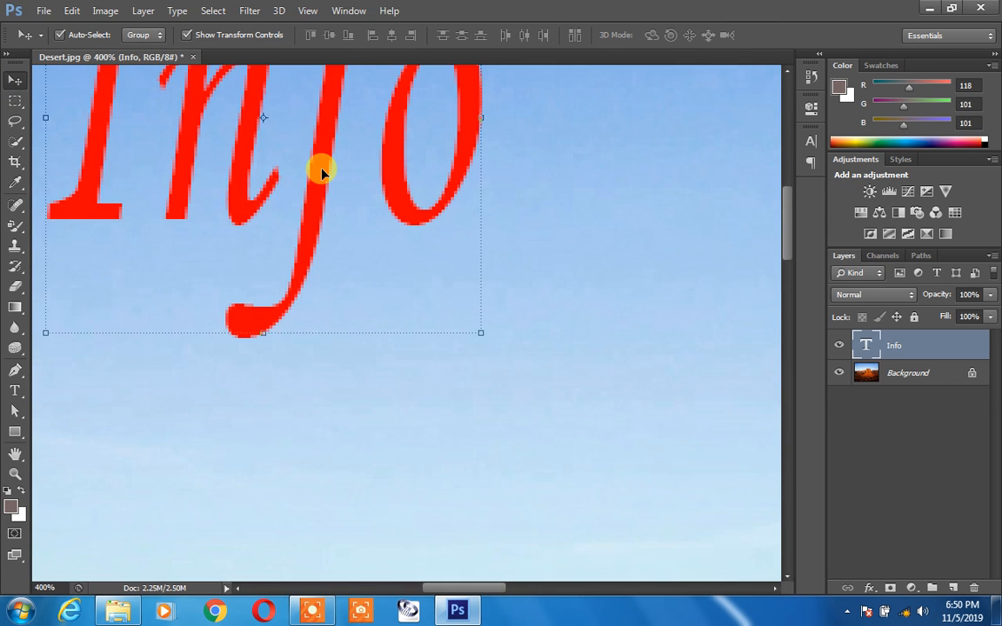
pyautogui.moveTo(334, 161); pyautogui.dragTo(470, 364)
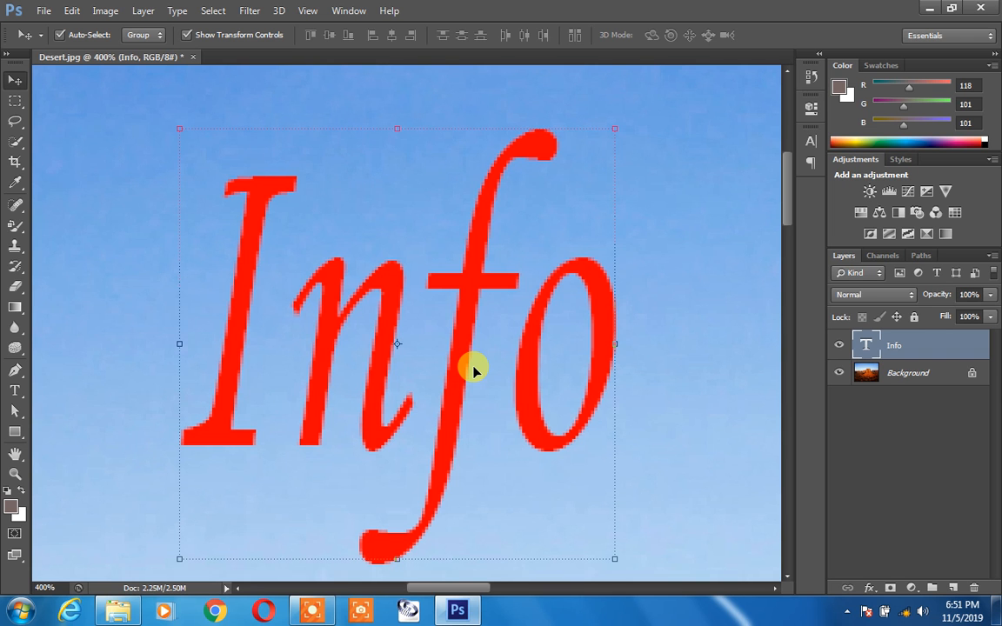
pyautogui.click(15, 391)
pyautogui.moveTo(242, 309); pyautogui.dragTo(477, 317)
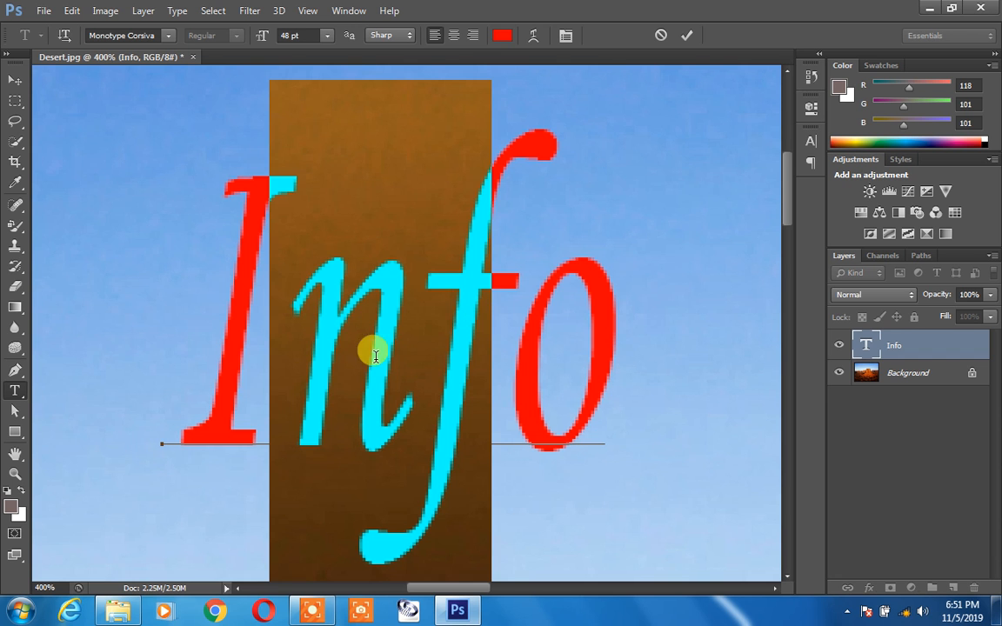
pyautogui.moveTo(214, 280); pyautogui.dragTo(689, 273)
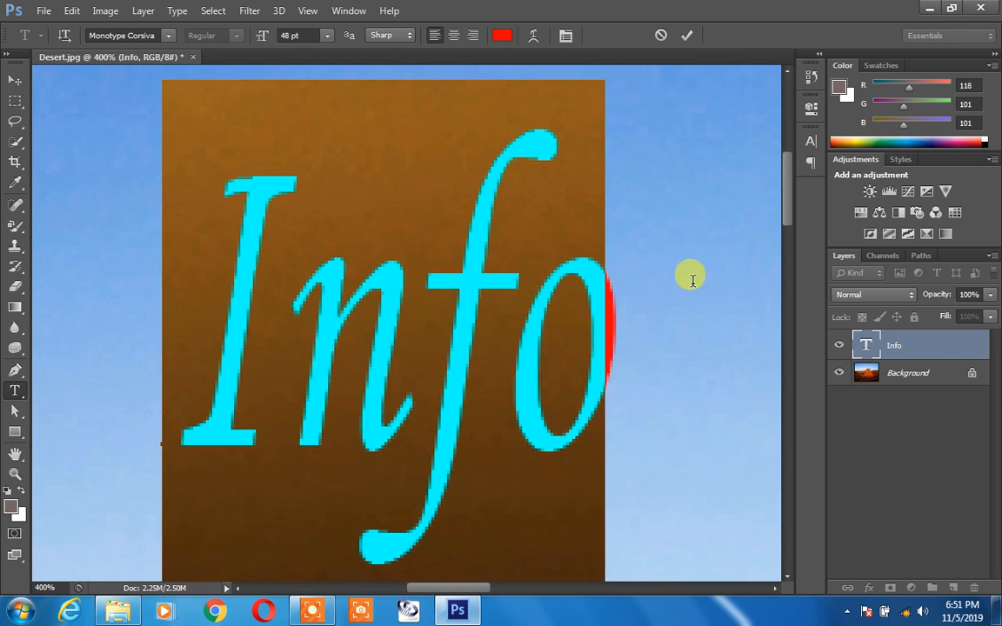
# Compare the None and Sharp anti-aliasing methods on the selected Info text, ending on Sharp
pyautogui.click(402, 35)
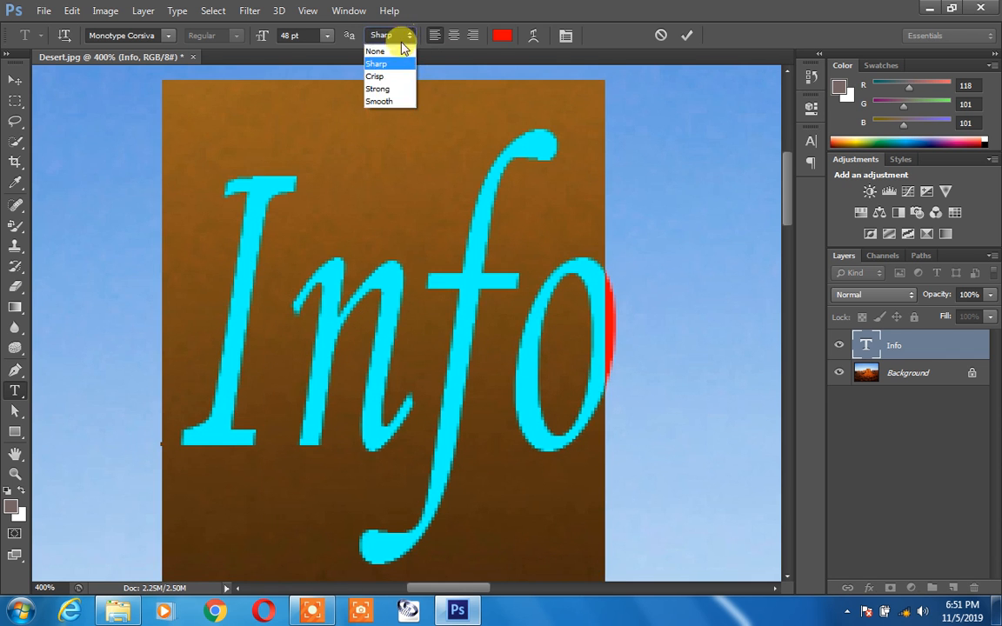
pyautogui.click(391, 52)
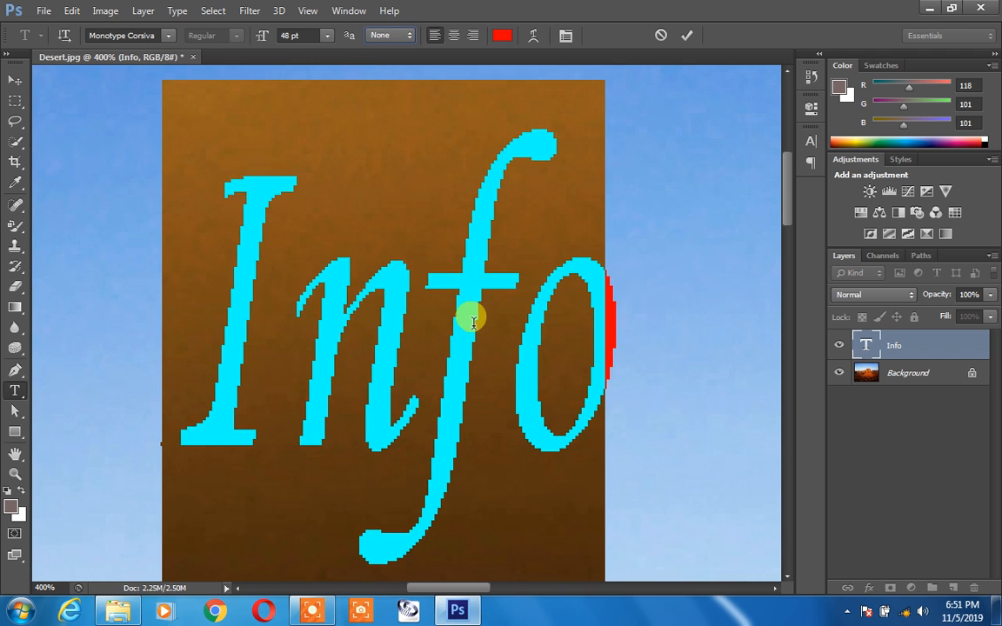
pyautogui.click(378, 35)
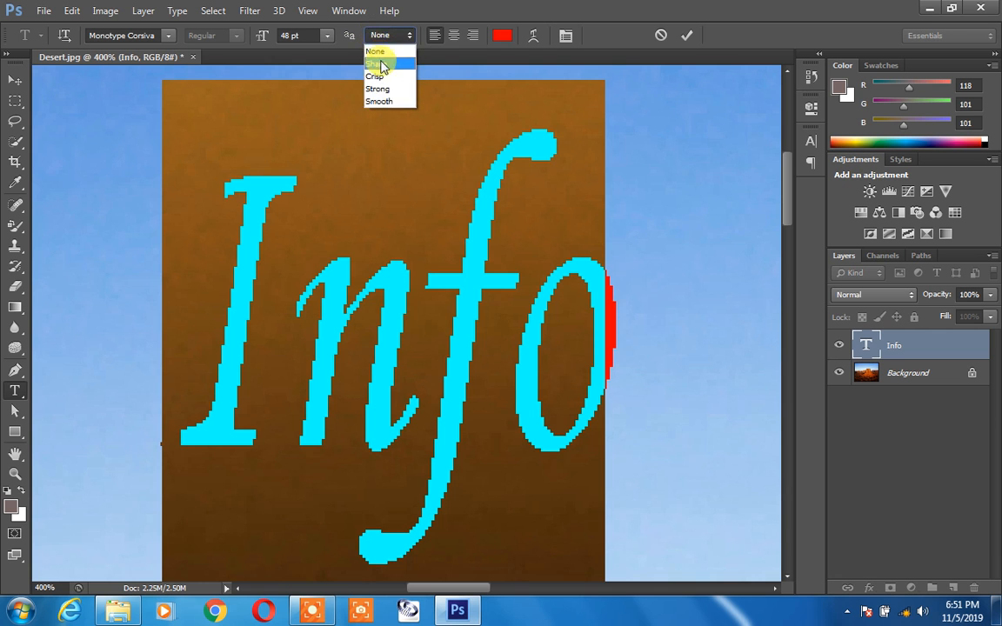
pyautogui.click(381, 65)
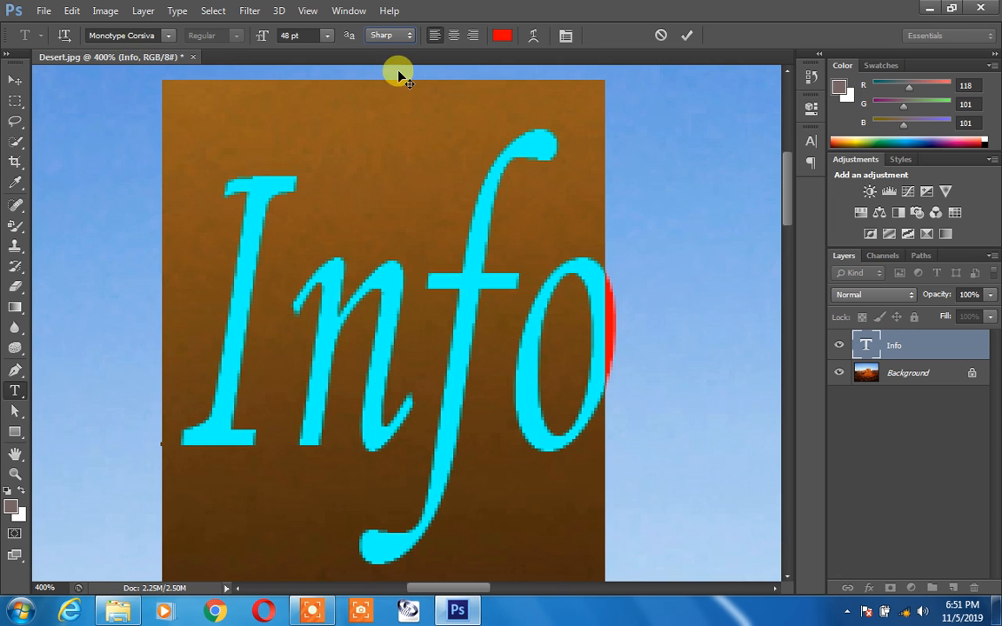
pyautogui.click(391, 37)
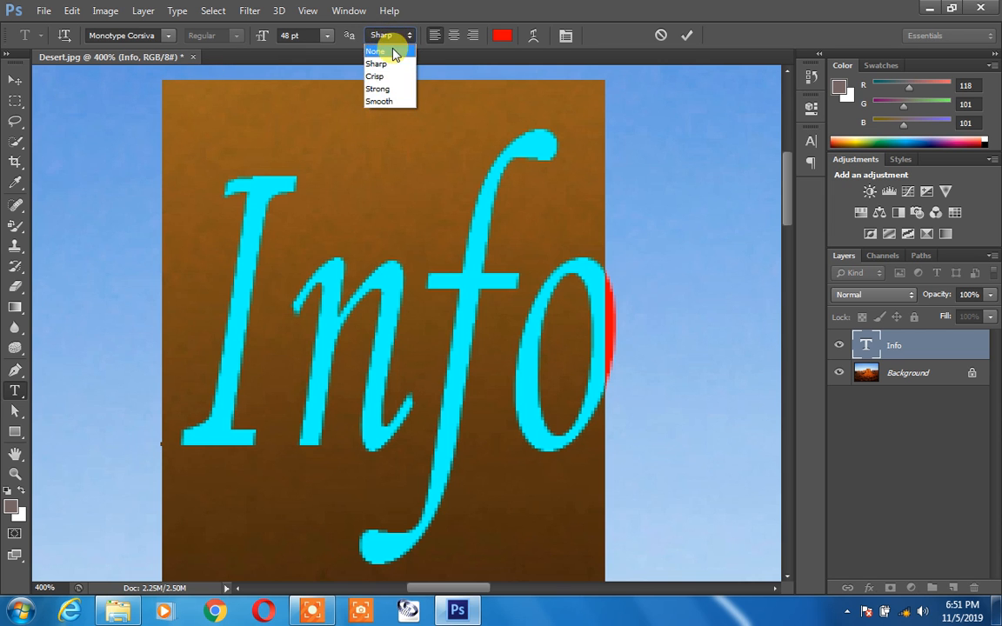
pyautogui.click(392, 45)
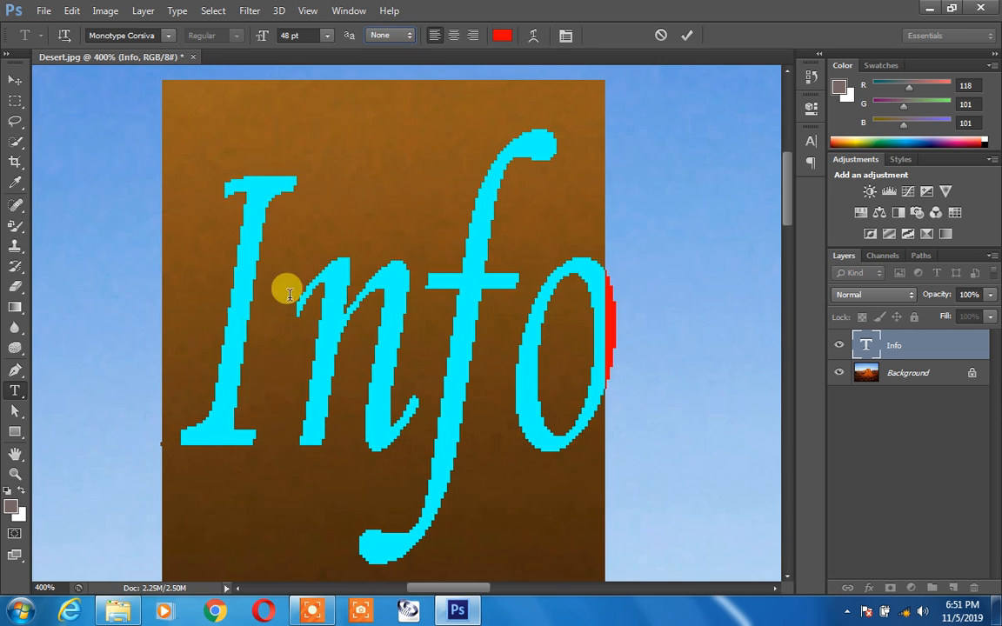
pyautogui.click(380, 39)
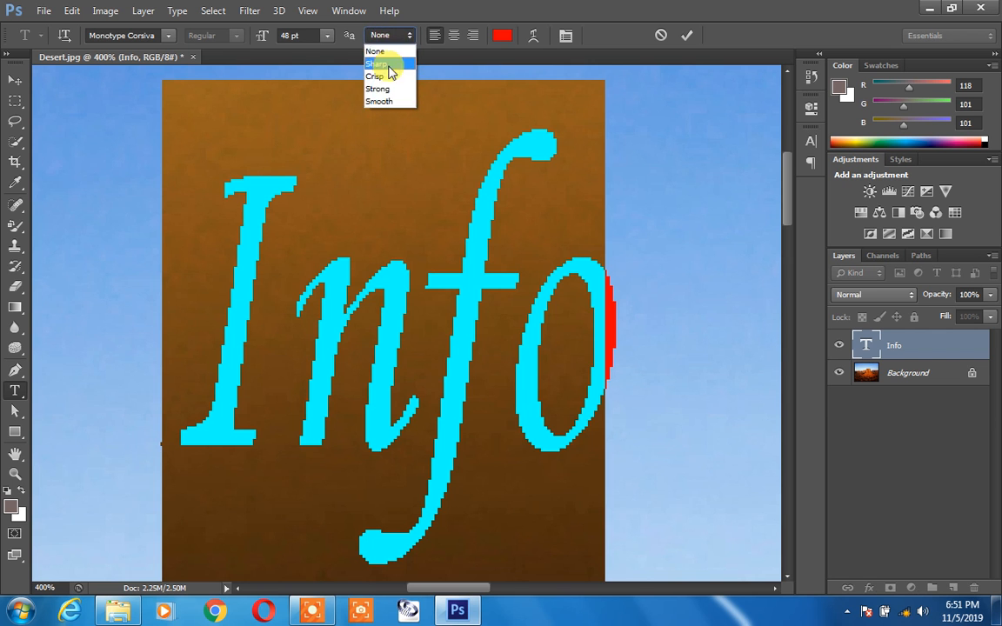
pyautogui.click(389, 57)
# Try Crisp anti-aliasing on the selected Info text and switch the method to None
pyautogui.click(392, 35)
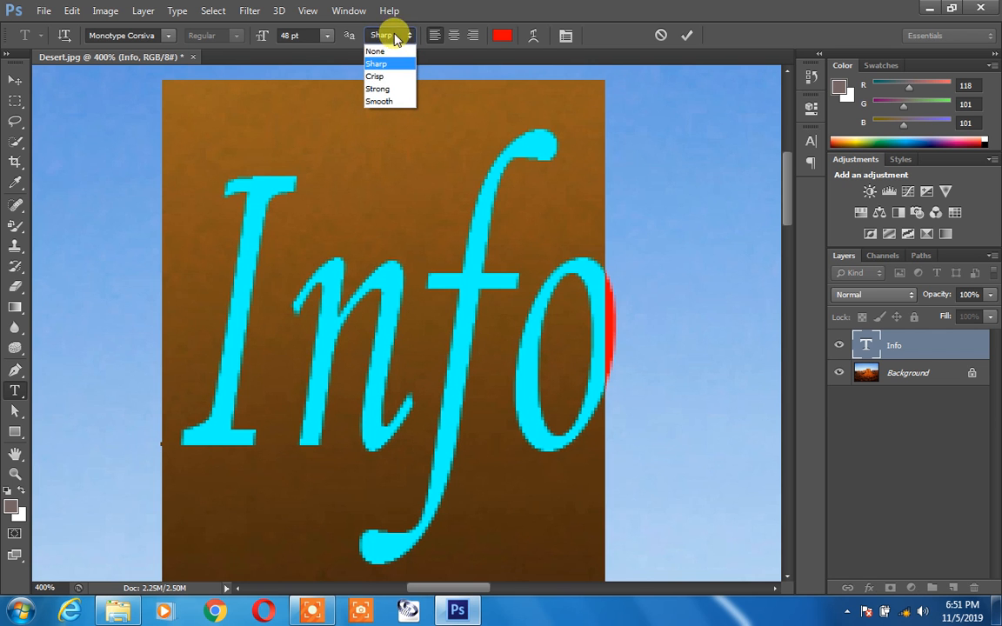
pyautogui.click(393, 78)
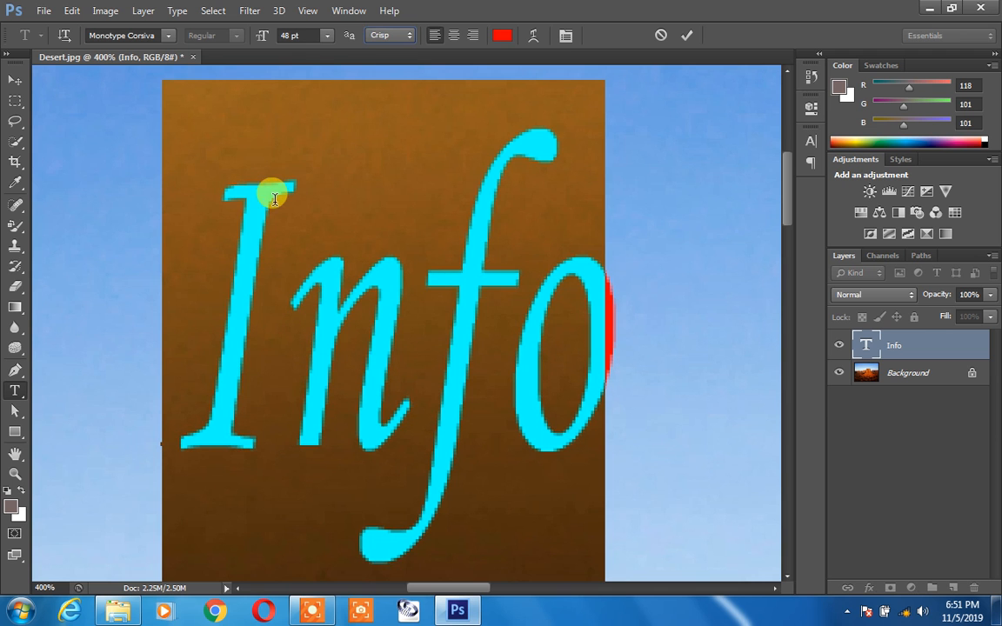
pyautogui.click(386, 36)
pyautogui.click(385, 45)
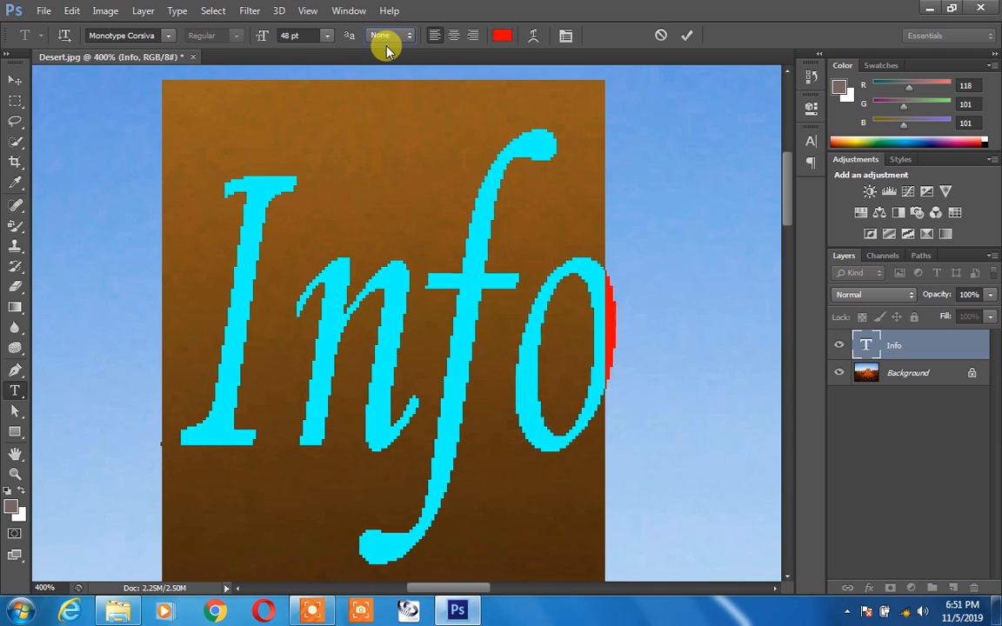
# Compare the Crisp, Strong and Smooth anti-aliasing methods on the selected Info text
pyautogui.click(387, 36)
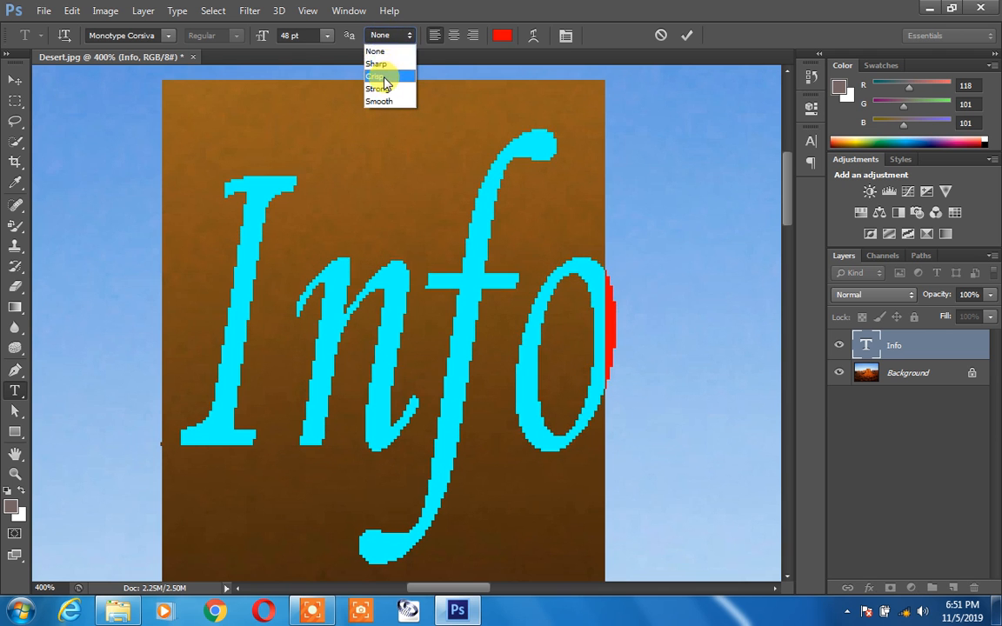
pyautogui.click(382, 69)
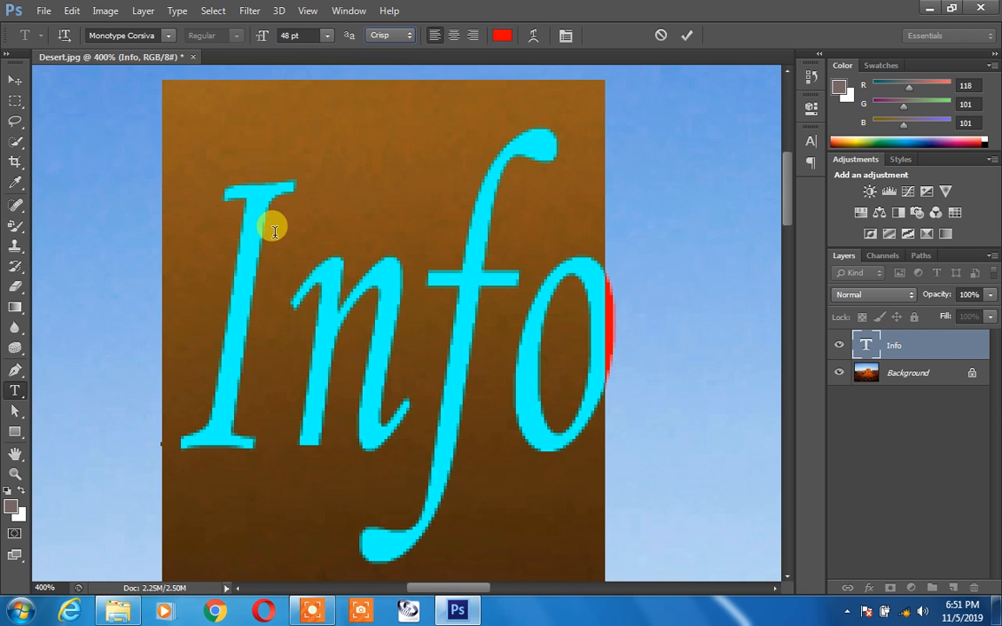
pyautogui.click(385, 35)
pyautogui.click(379, 88)
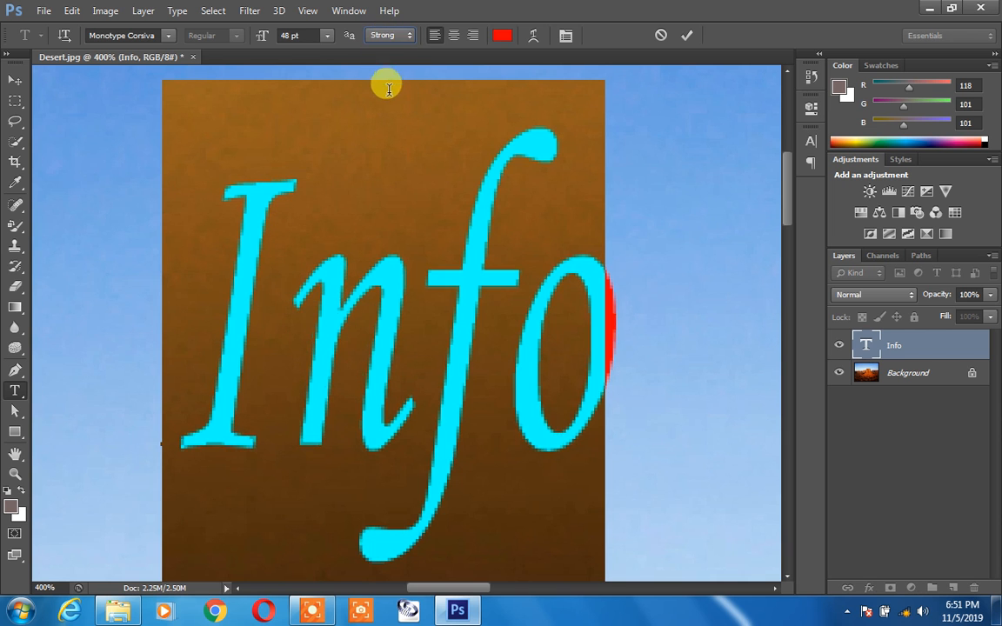
pyautogui.click(385, 35)
pyautogui.click(388, 103)
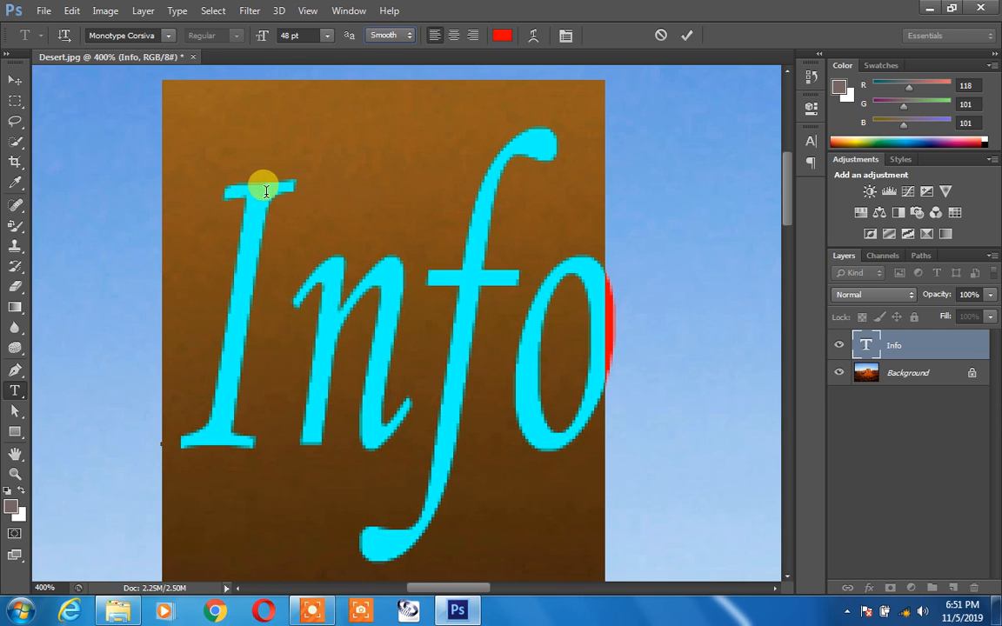
# Set the selected Info text's anti-aliasing method to Sharp
pyautogui.click(389, 36)
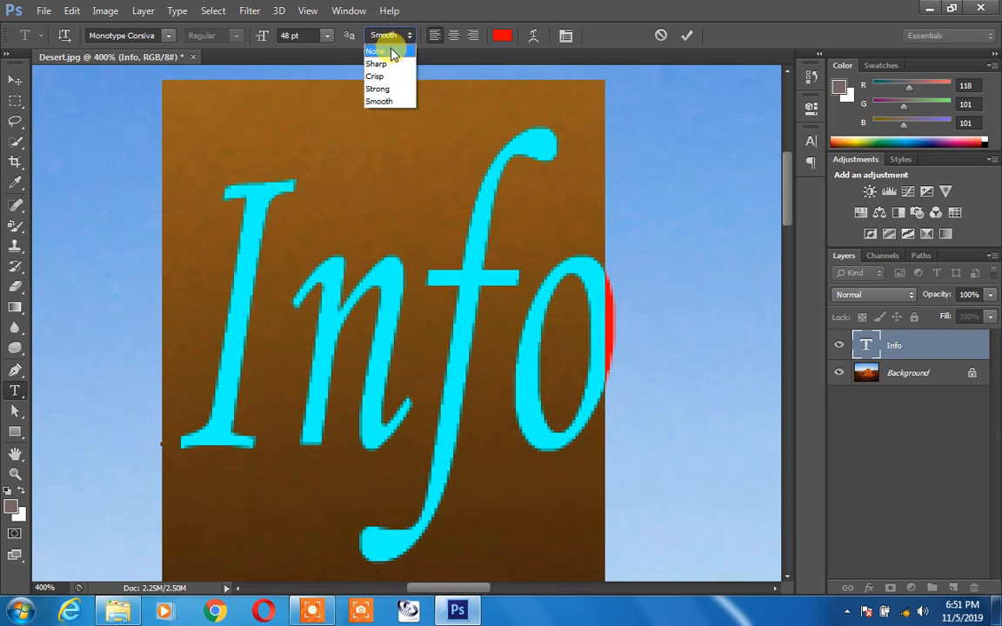
pyautogui.click(391, 47)
pyautogui.click(391, 44)
pyautogui.click(389, 65)
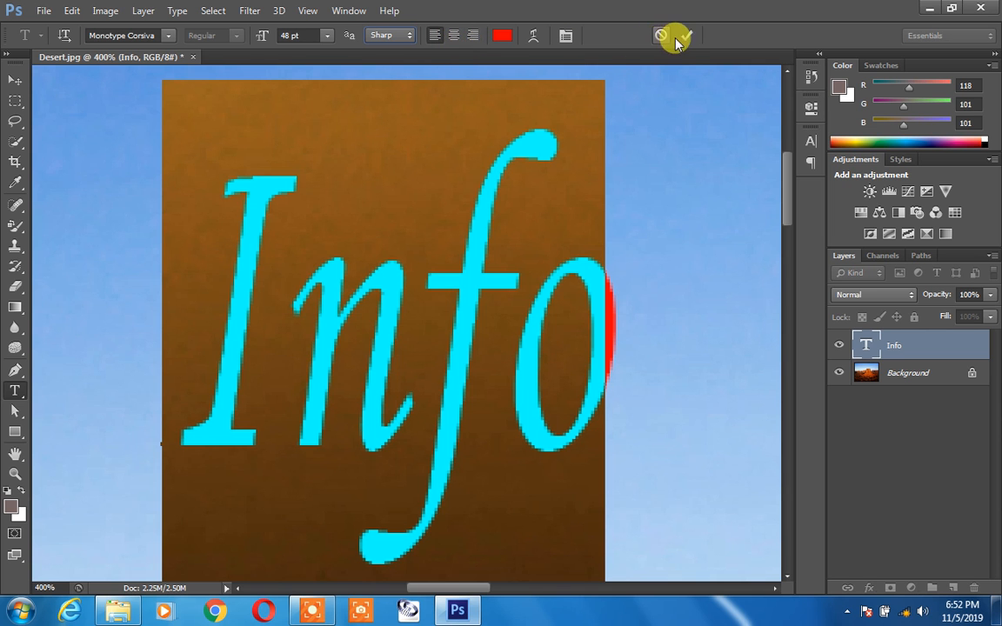
# Try center and right alignment on the selected Info text and switch back to left alignment
pyautogui.click(454, 36)
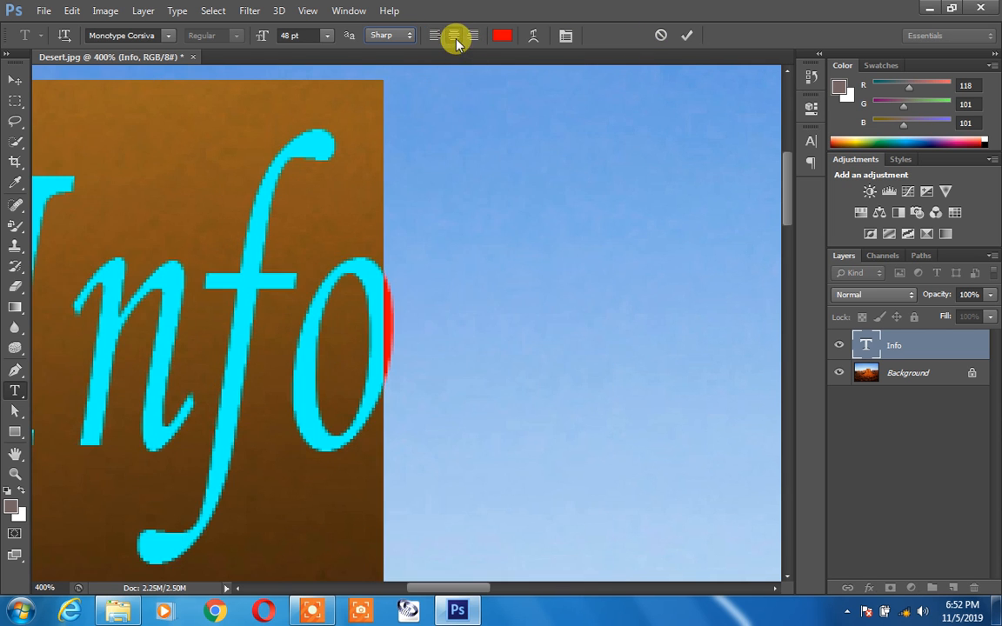
pyautogui.click(472, 36)
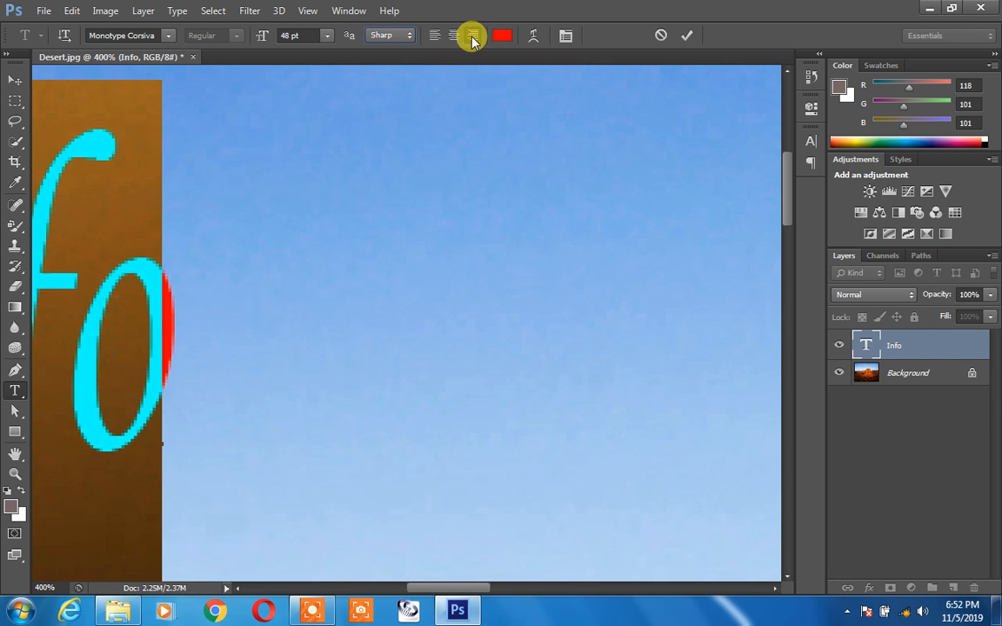
pyautogui.click(434, 36)
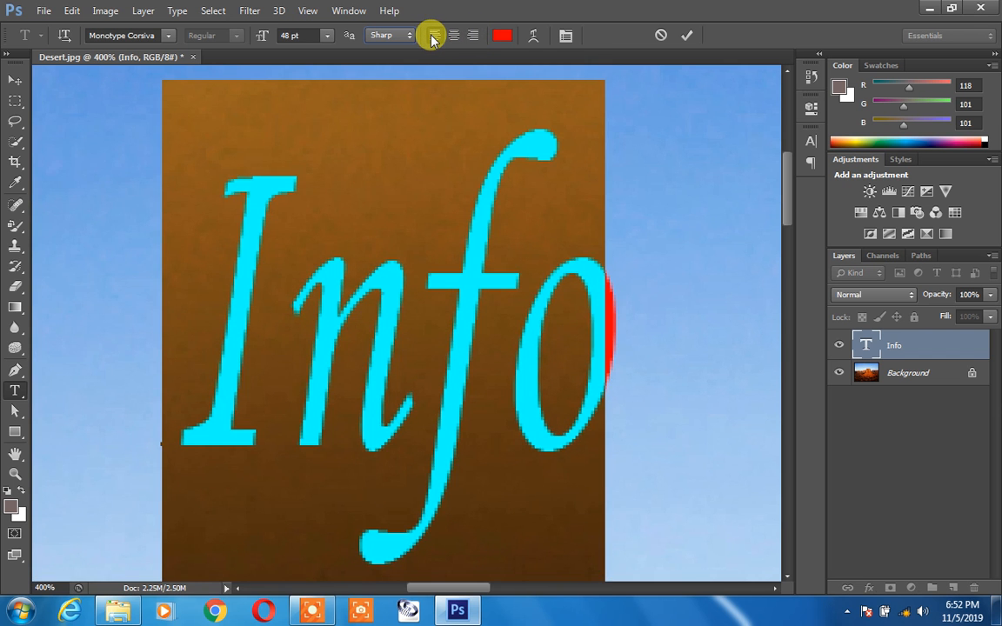
# Compare the three text alignments on Info with the whole picture in view, end on left alignment and commit the text edit
pyautogui.hotkey('ctrl', '0')
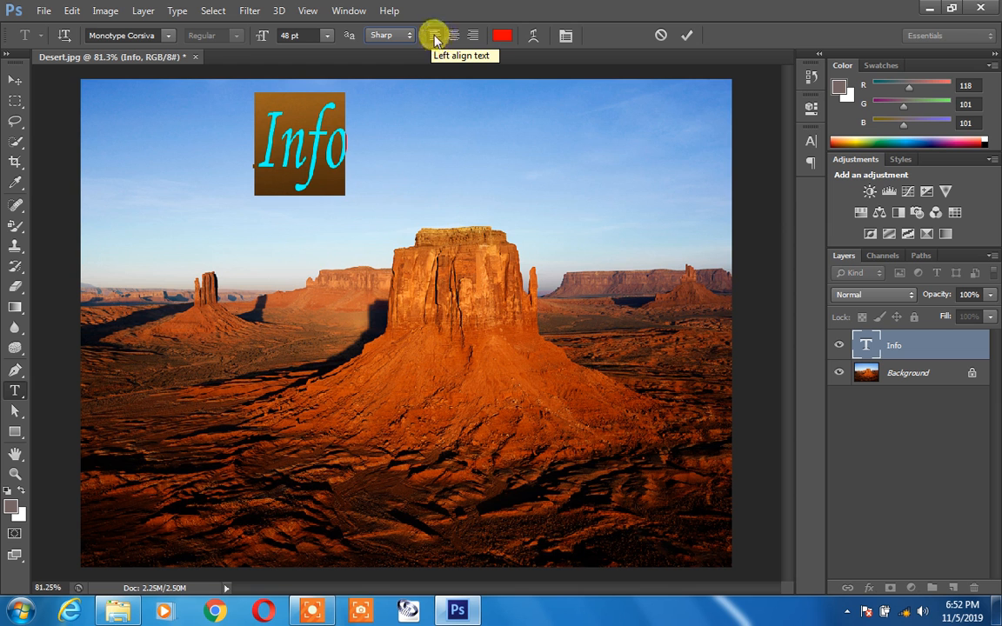
pyautogui.click(450, 36)
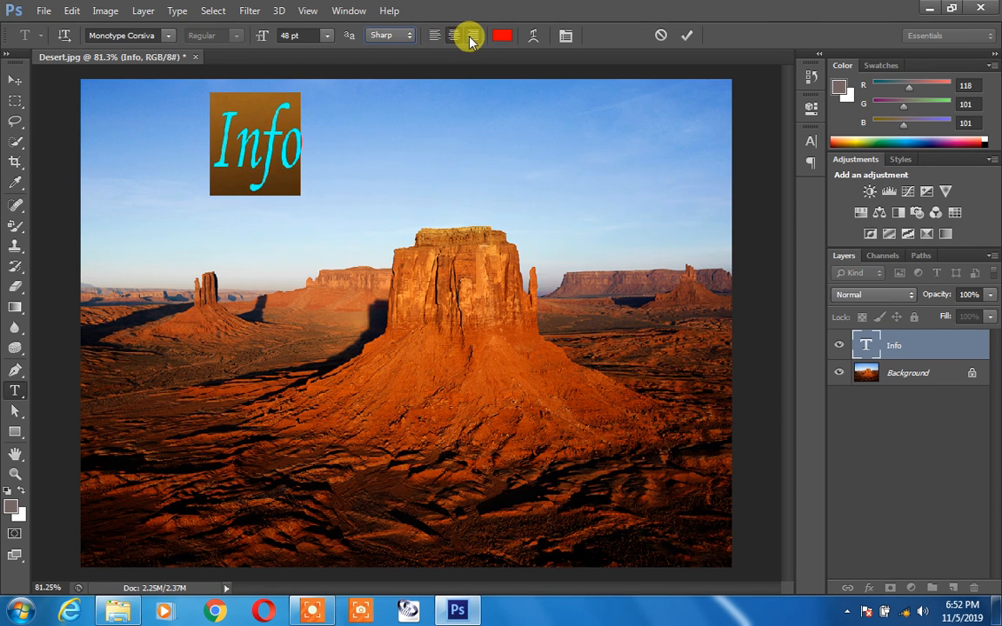
pyautogui.click(470, 36)
pyautogui.click(451, 35)
pyautogui.click(435, 36)
pyautogui.click(453, 37)
pyautogui.click(471, 37)
pyautogui.click(448, 37)
pyautogui.click(440, 36)
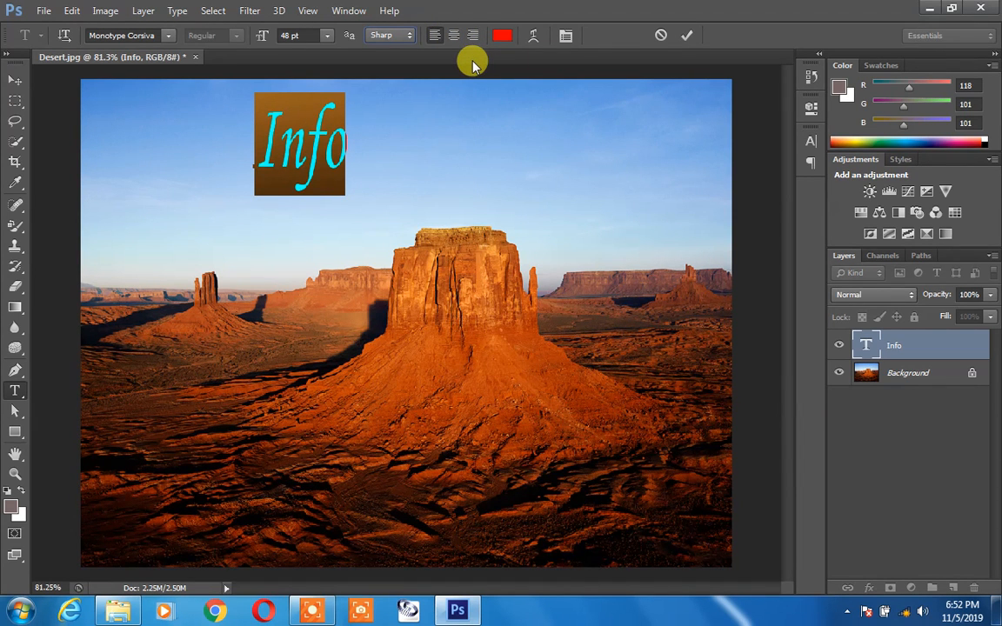
pyautogui.click(686, 35)
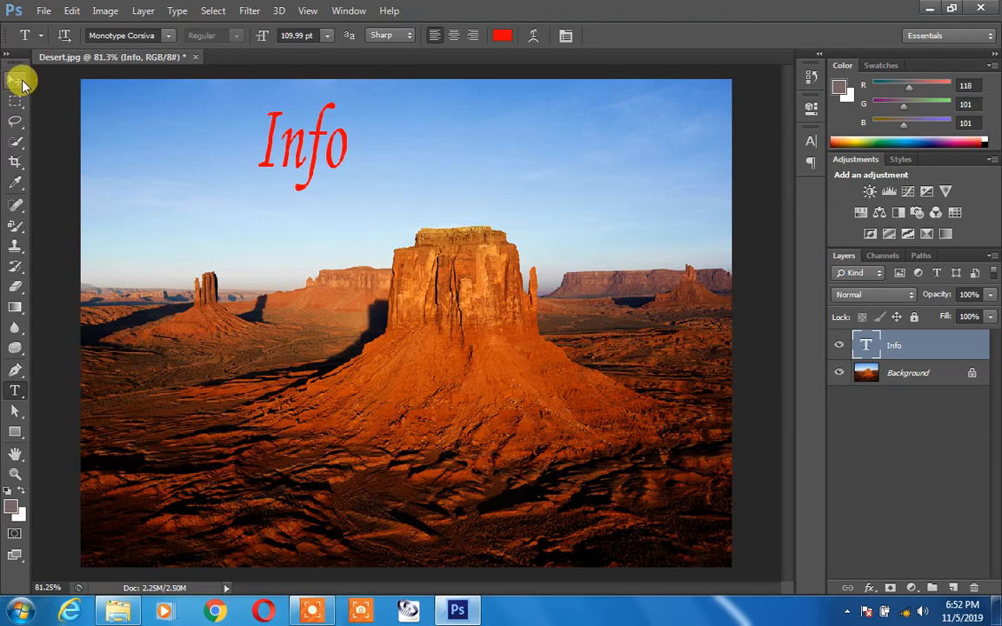
# Enlarge the Info text to about 188 pt with the Move tool's transform controls, place it in the sky and apply the transform
pyautogui.click(15, 80)
pyautogui.moveTo(275, 131); pyautogui.dragTo(345, 279)
pyautogui.click(787, 36)
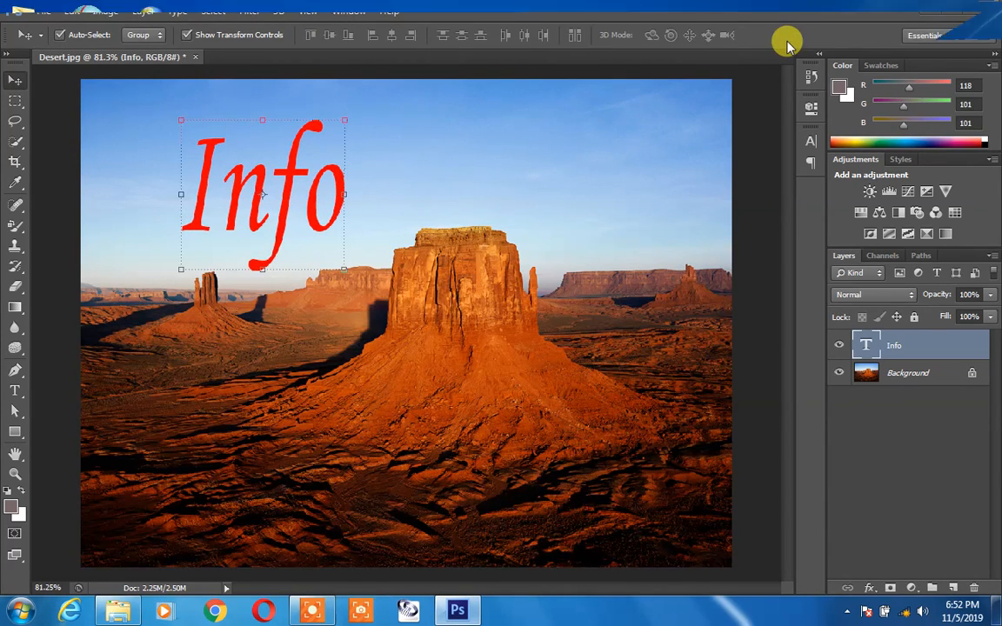
# Recolor the whole Info text to blue #1b4aaa, commit the edit and deselect its layer
pyautogui.hotkey('ctrl', '+')
pyautogui.hotkey('ctrl', '+')
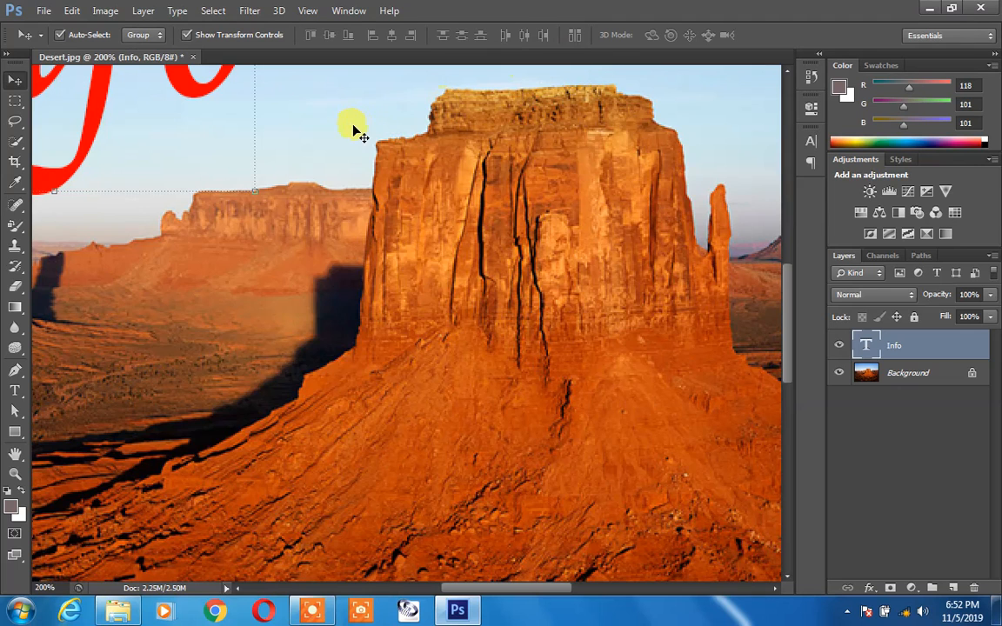
pyautogui.moveTo(357, 134); pyautogui.dragTo(659, 392)
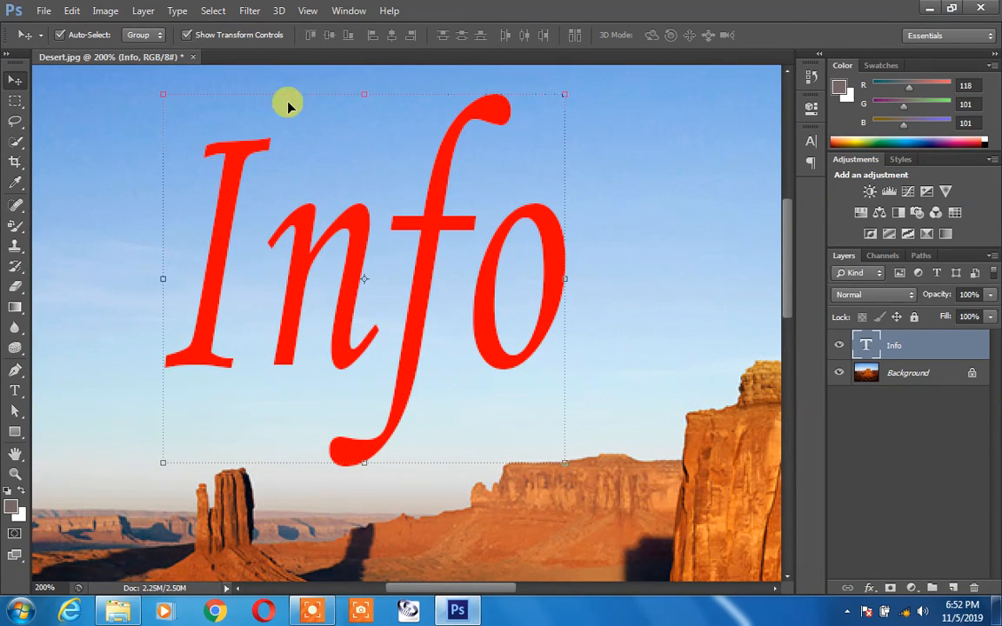
pyautogui.click(15, 390)
pyautogui.moveTo(248, 214); pyautogui.dragTo(483, 219)
pyautogui.moveTo(174, 209); pyautogui.dragTo(620, 247)
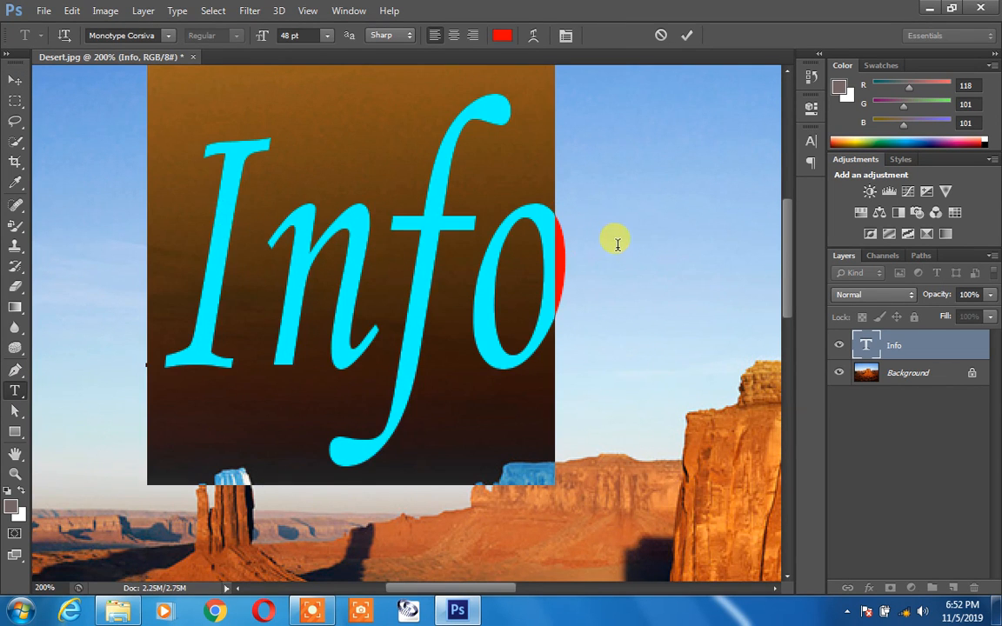
pyautogui.click(503, 36)
pyautogui.moveTo(613, 369); pyautogui.dragTo(684, 318)
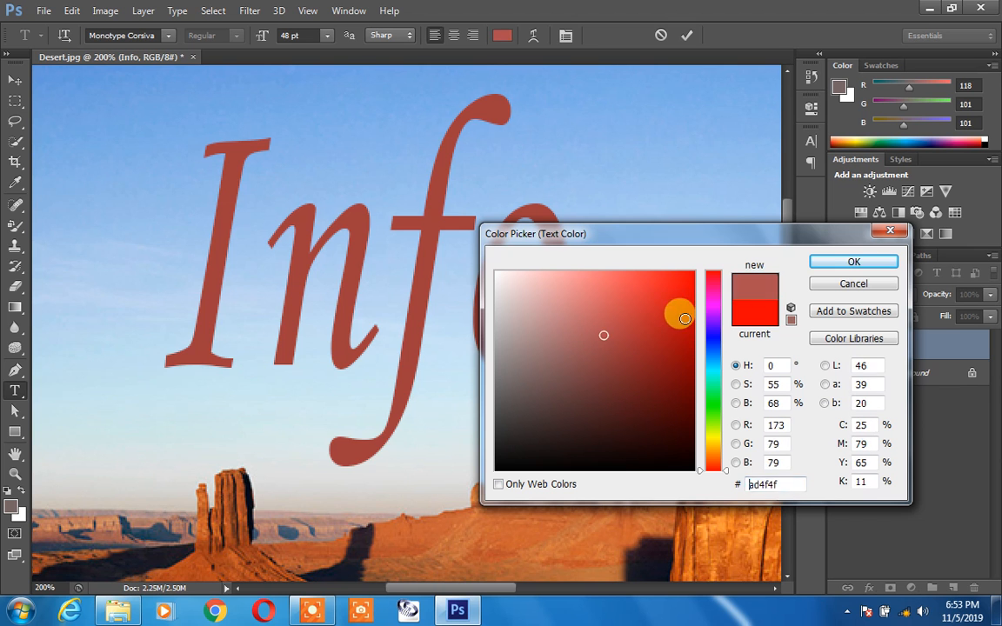
pyautogui.click(713, 348)
pyautogui.click(662, 338)
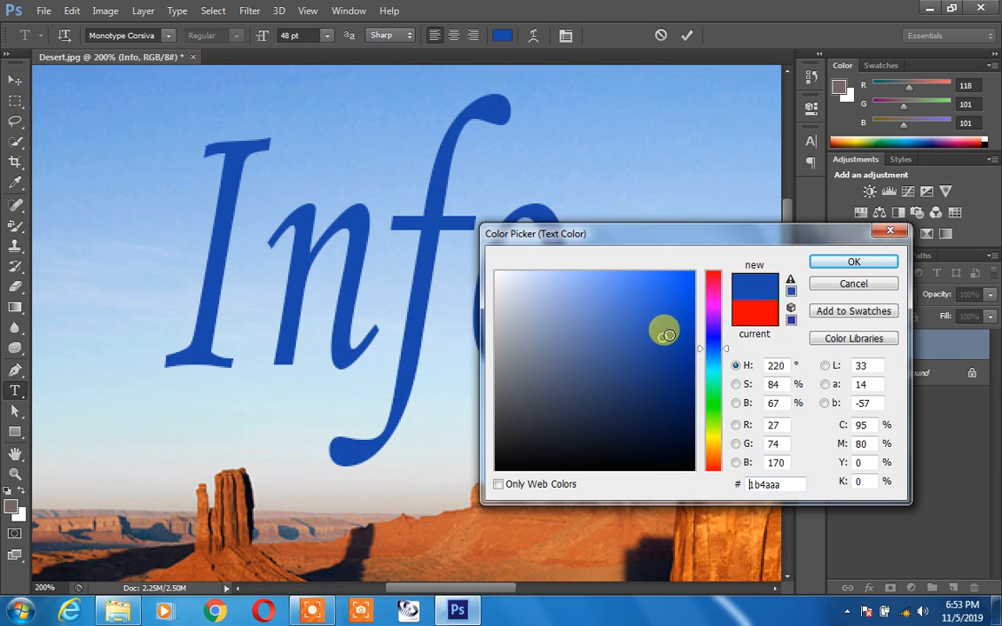
pyautogui.click(851, 263)
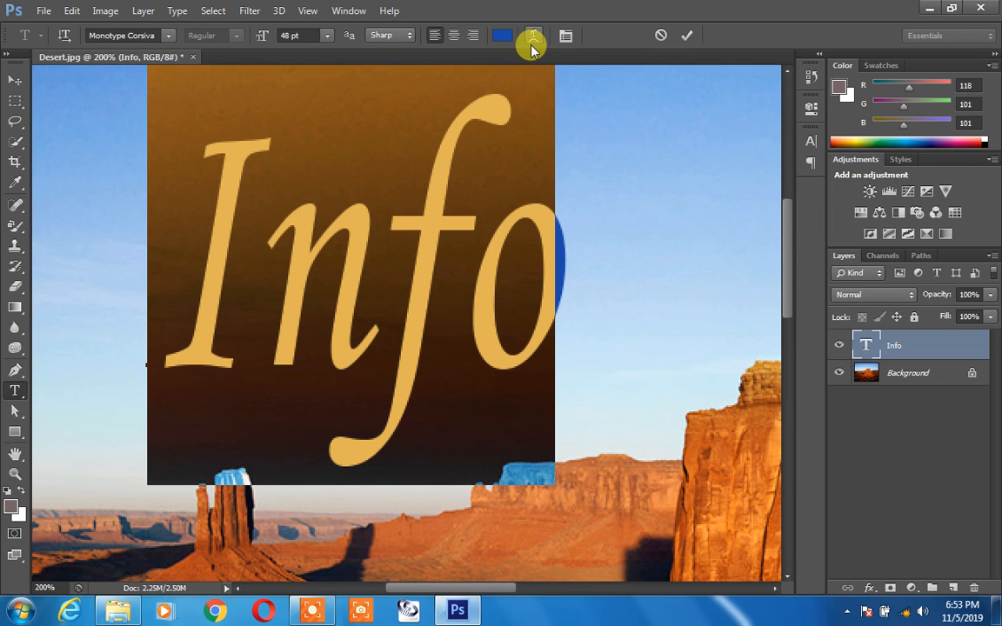
pyautogui.click(686, 37)
pyautogui.click(15, 79)
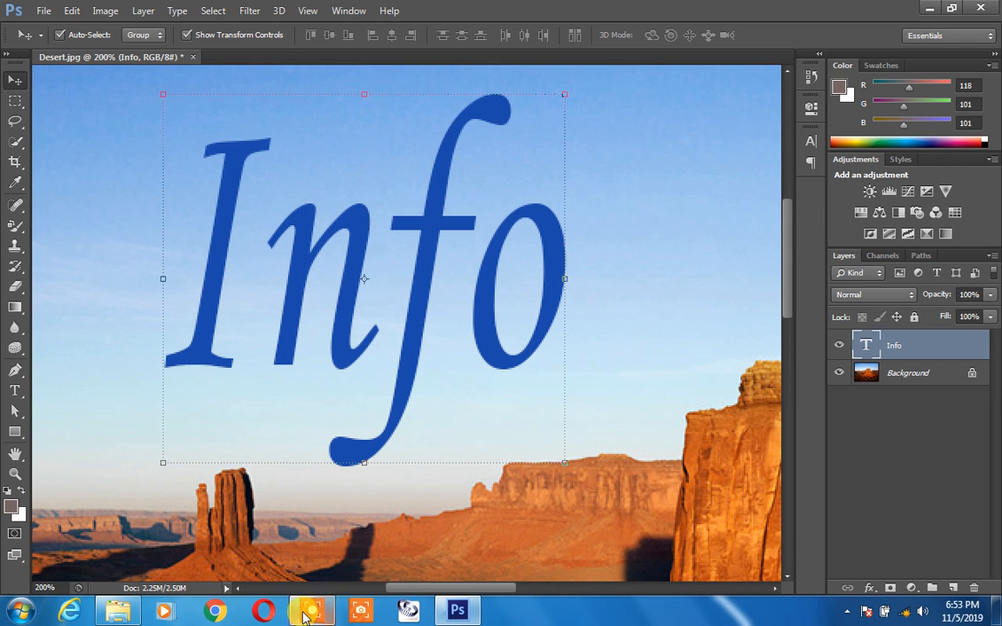
pyautogui.click(514, 351)
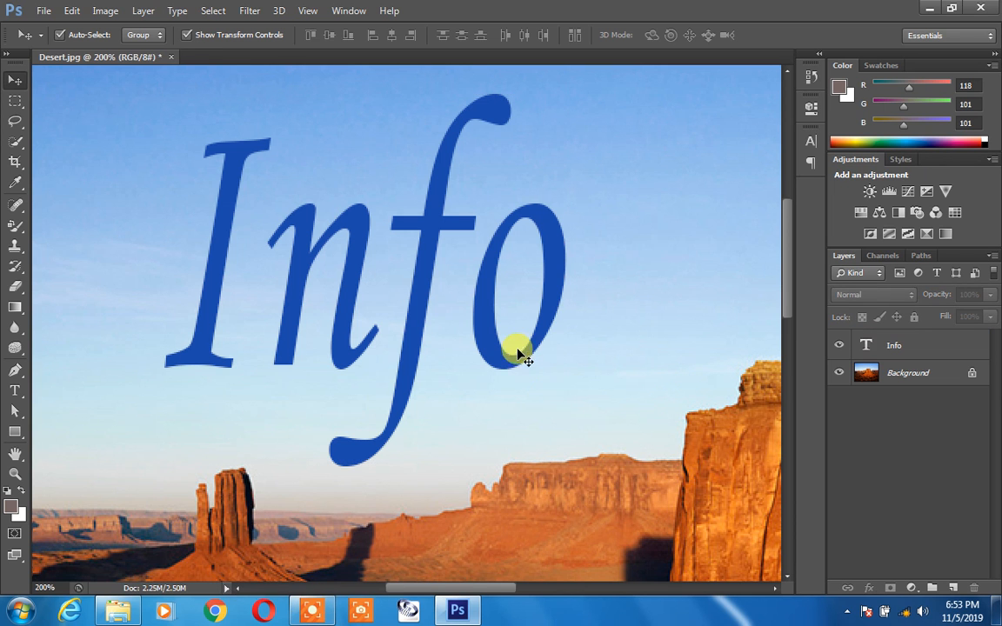
# Warp the whole Info text with the horizontal Arc style at +50% bend and commit the edit
pyautogui.click(14, 390)
pyautogui.moveTo(242, 221); pyautogui.dragTo(501, 228)
pyautogui.moveTo(556, 235); pyautogui.dragTo(77, 225)
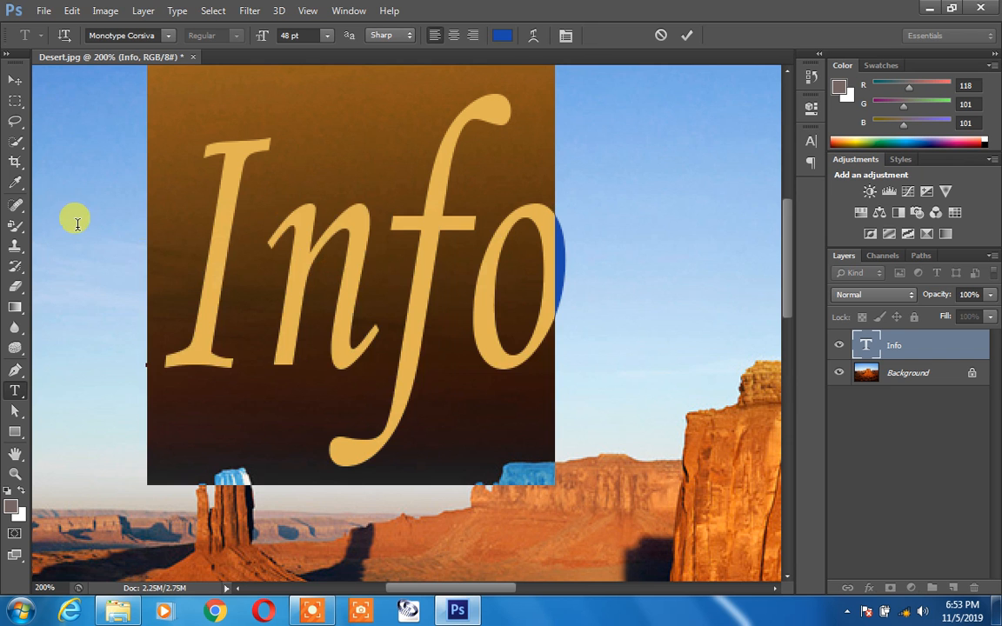
pyautogui.click(534, 36)
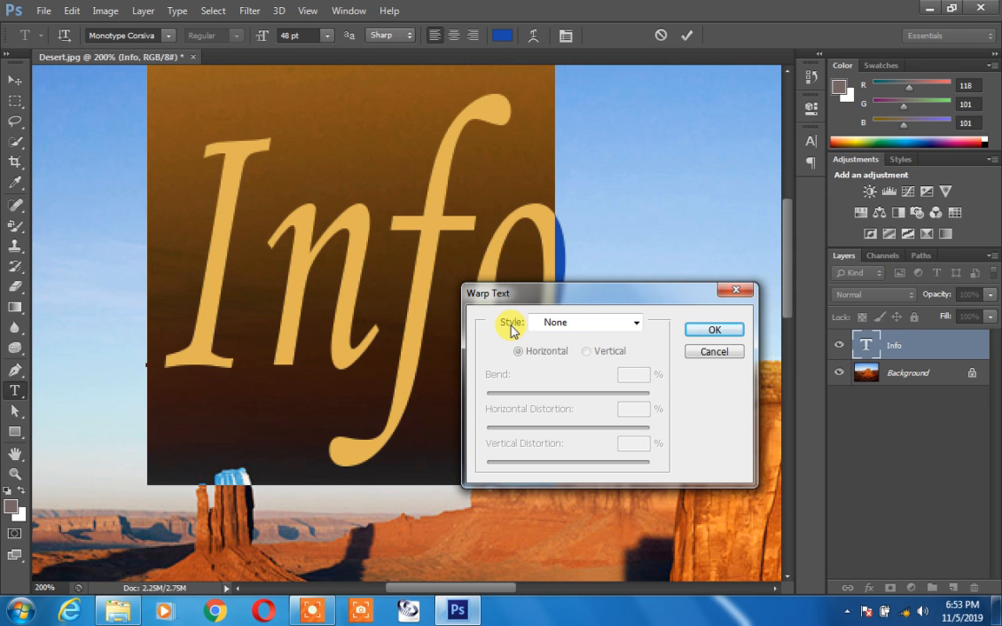
pyautogui.click(559, 323)
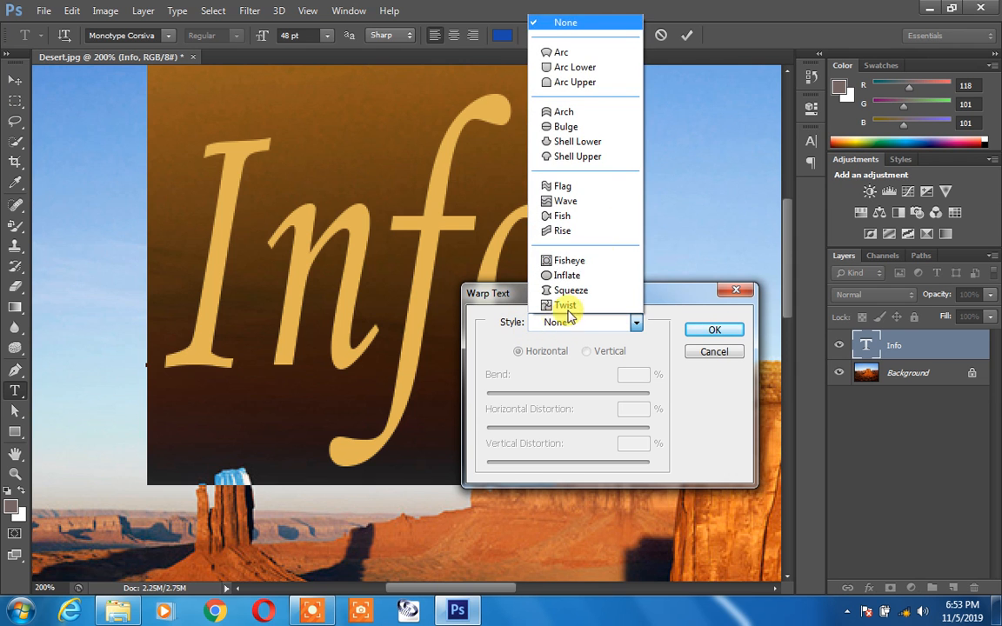
pyautogui.click(613, 55)
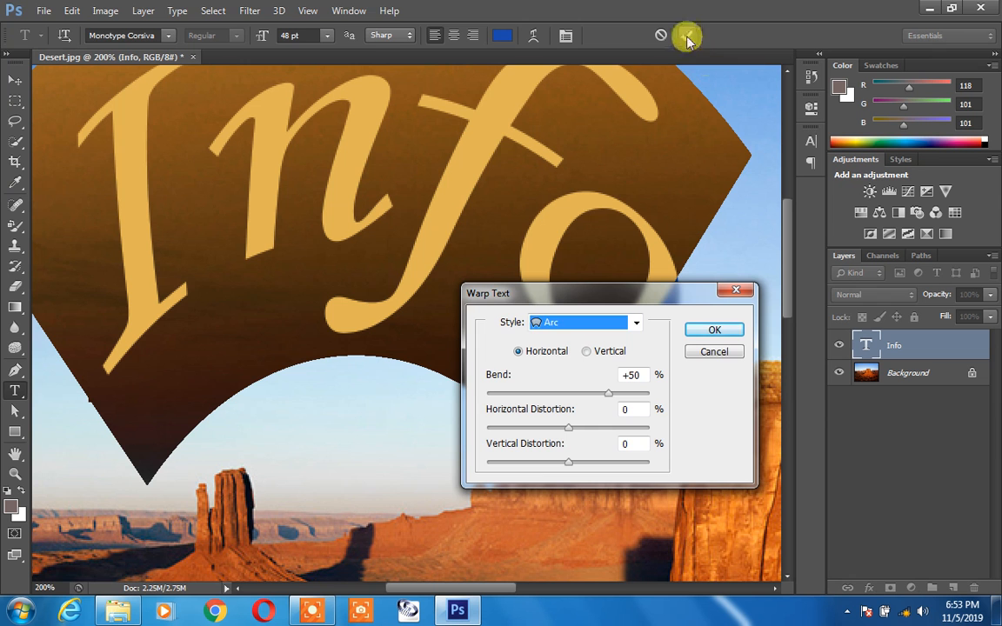
pyautogui.click(711, 331)
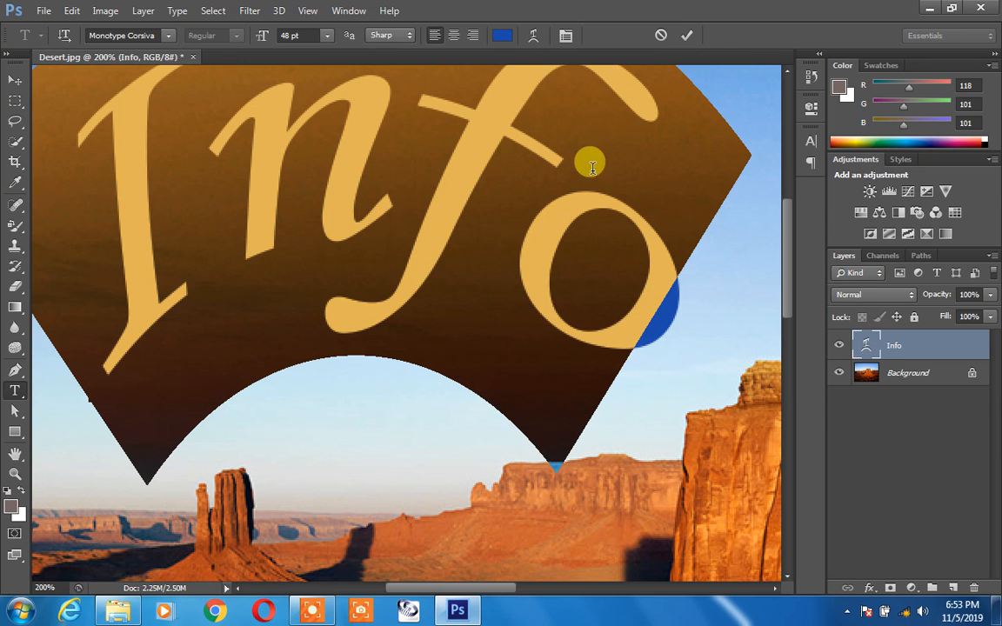
pyautogui.click(686, 35)
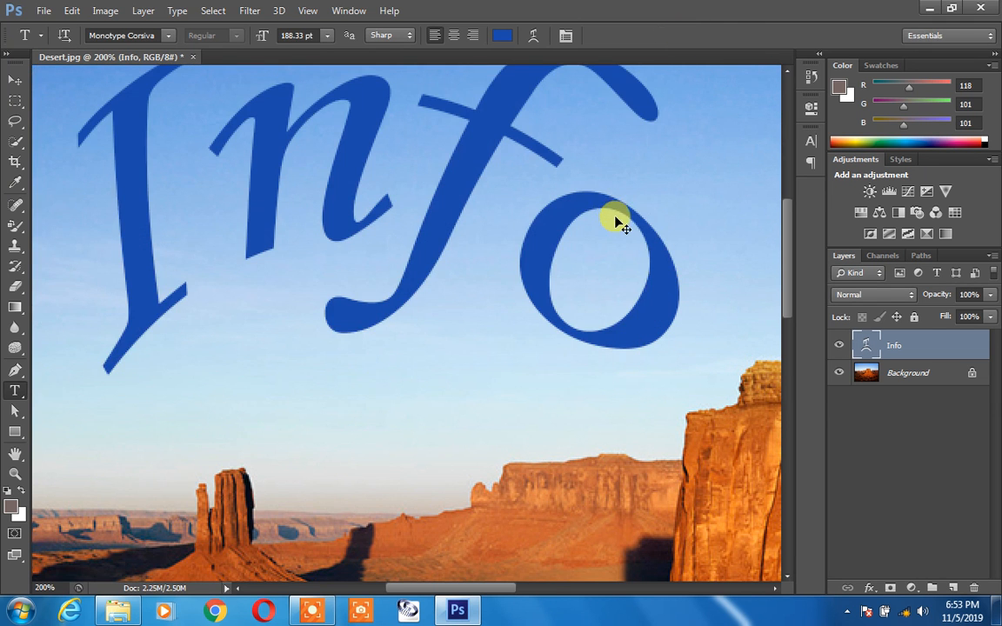
# Replace the arced Info text with "TEchnologies World" and commit the edit
pyautogui.hotkey('ctrl', '-')
pyautogui.hotkey('ctrl', '-')
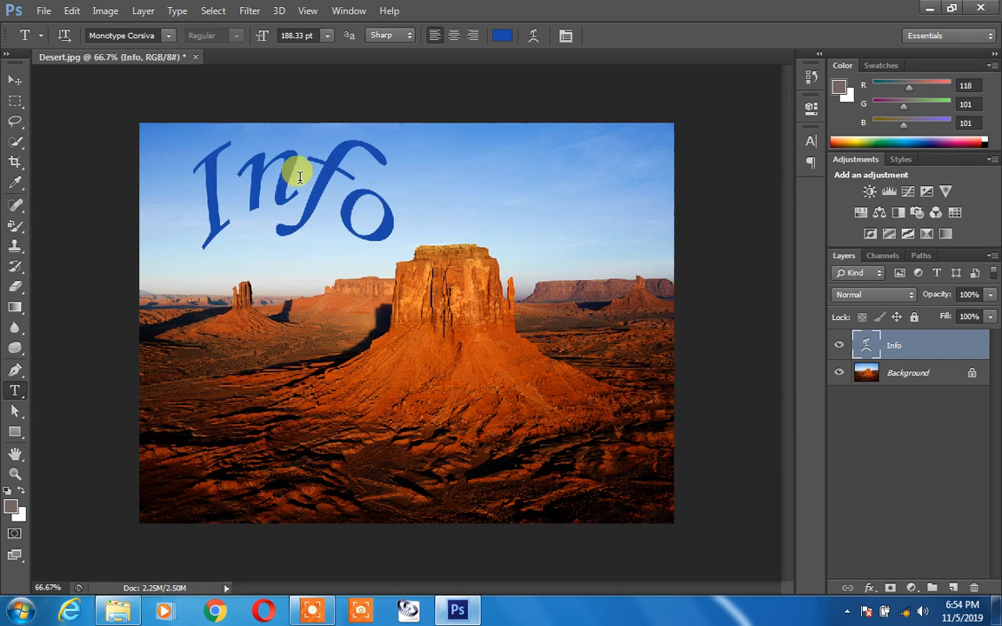
pyautogui.doubleClick(299, 177)
pyautogui.write('TEc')
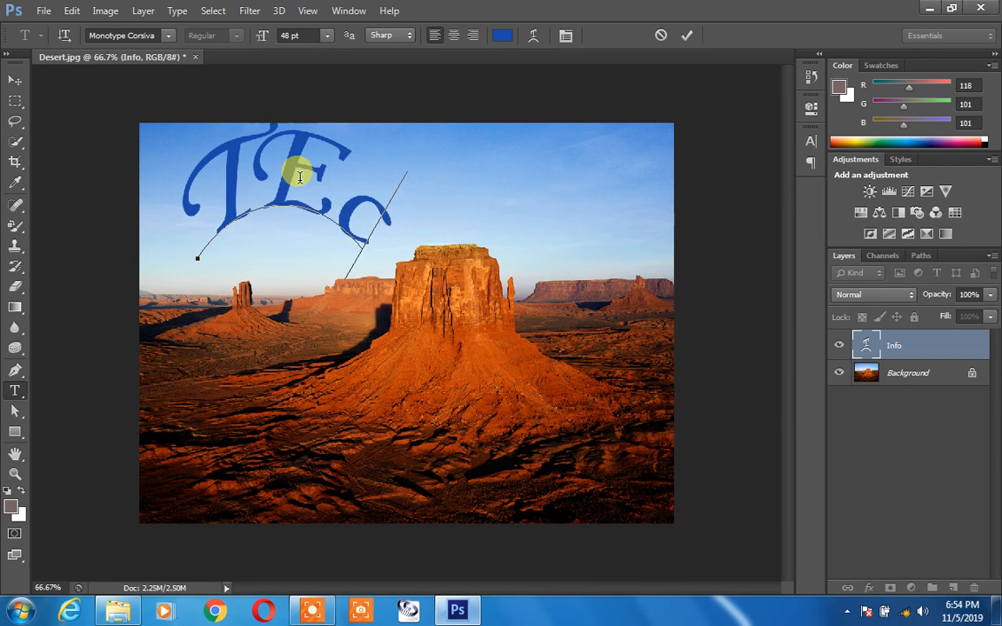
pyautogui.write('hnologies')
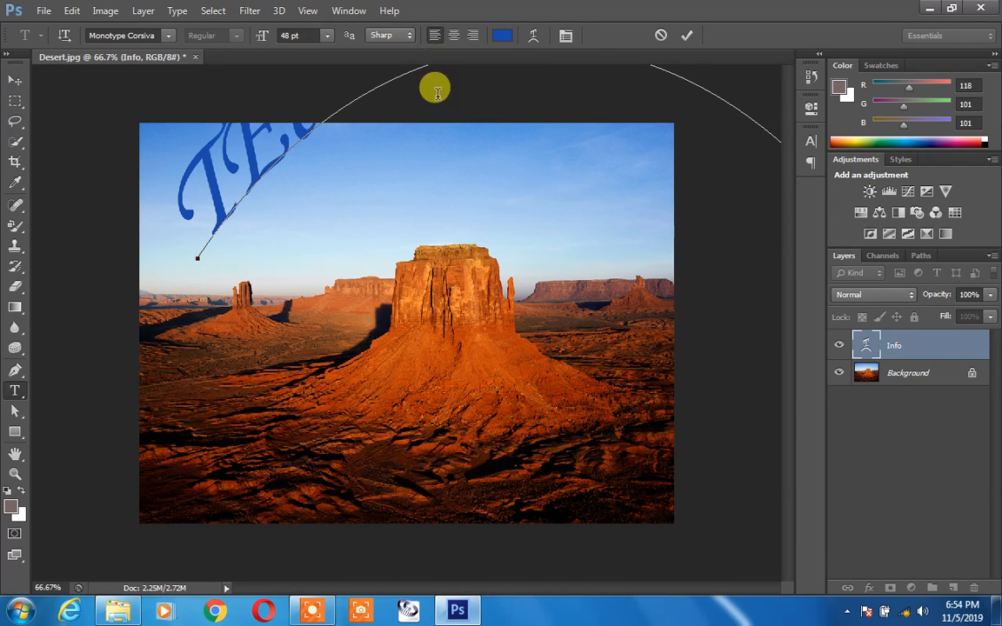
pyautogui.click(687, 35)
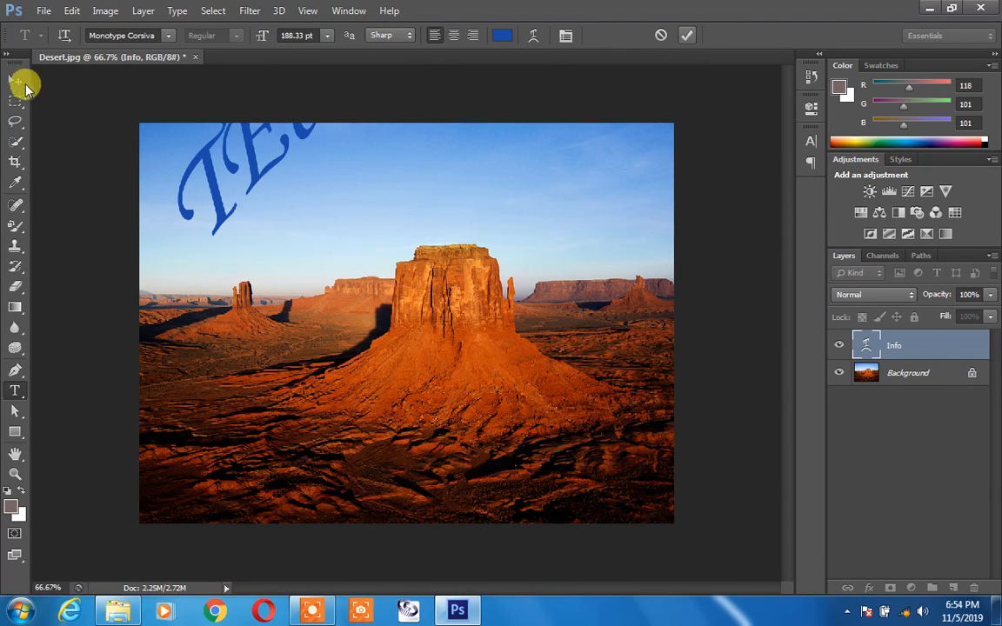
# Scale the "TEchnologies World" text to about 59% width and 79% height, rotate it about -1.6°, fit it inside the picture and apply
pyautogui.click(14, 79)
pyautogui.moveTo(252, 168); pyautogui.dragTo(187, 303)
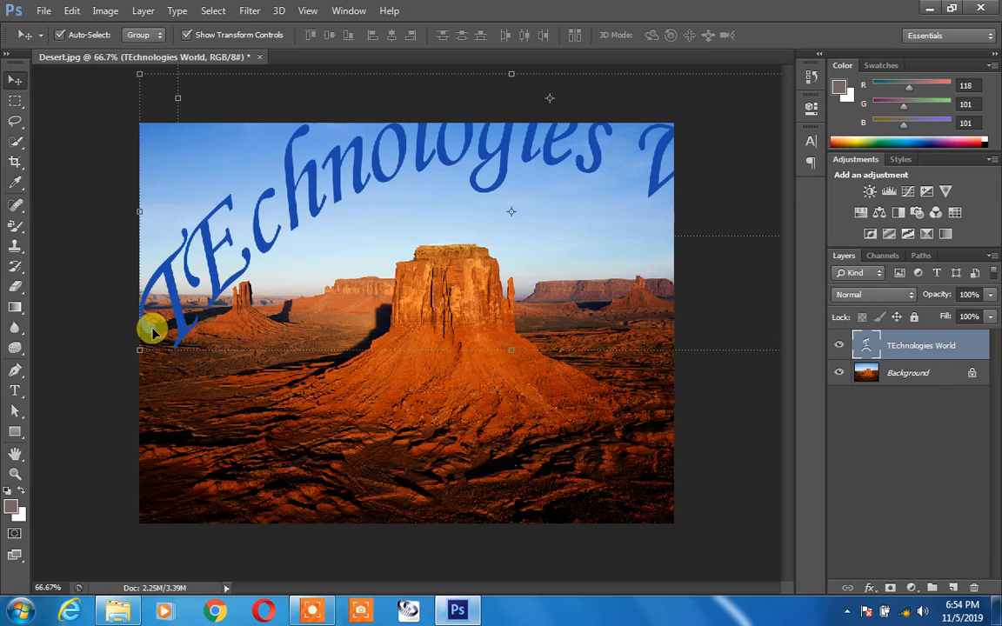
pyautogui.hotkey('ctrl', 't')
pyautogui.moveTo(364, 317); pyautogui.dragTo(475, 293)
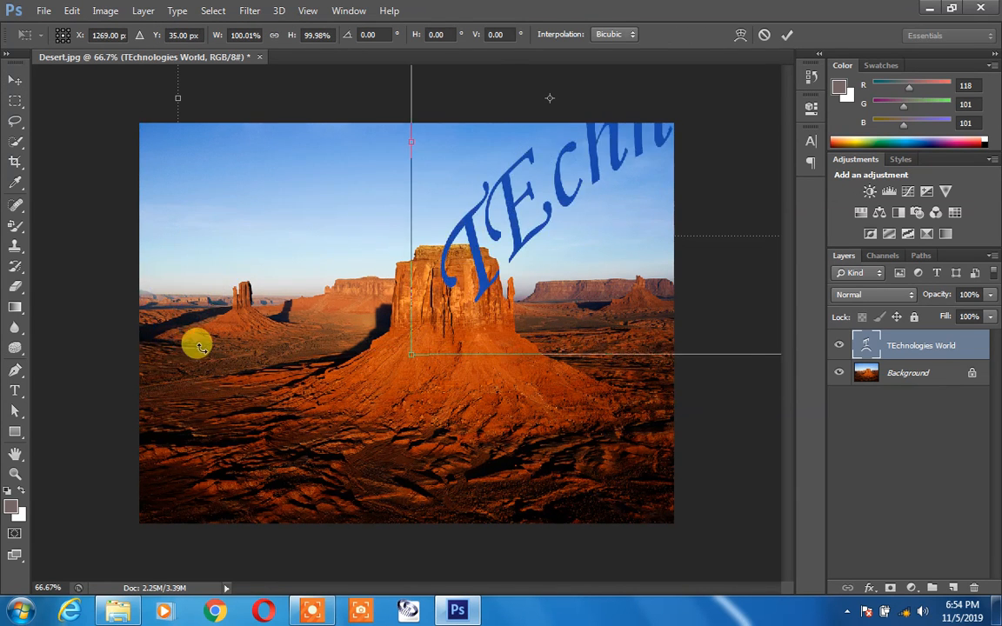
pyautogui.moveTo(196, 345); pyautogui.dragTo(262, 342)
pyautogui.moveTo(490, 290); pyautogui.dragTo(227, 363)
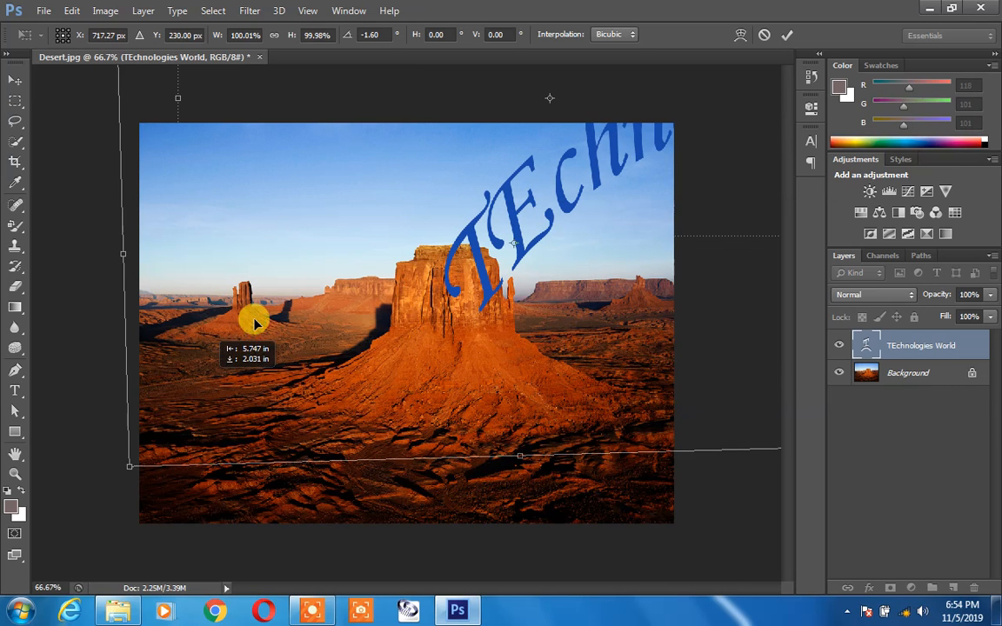
pyautogui.moveTo(126, 465); pyautogui.dragTo(459, 372)
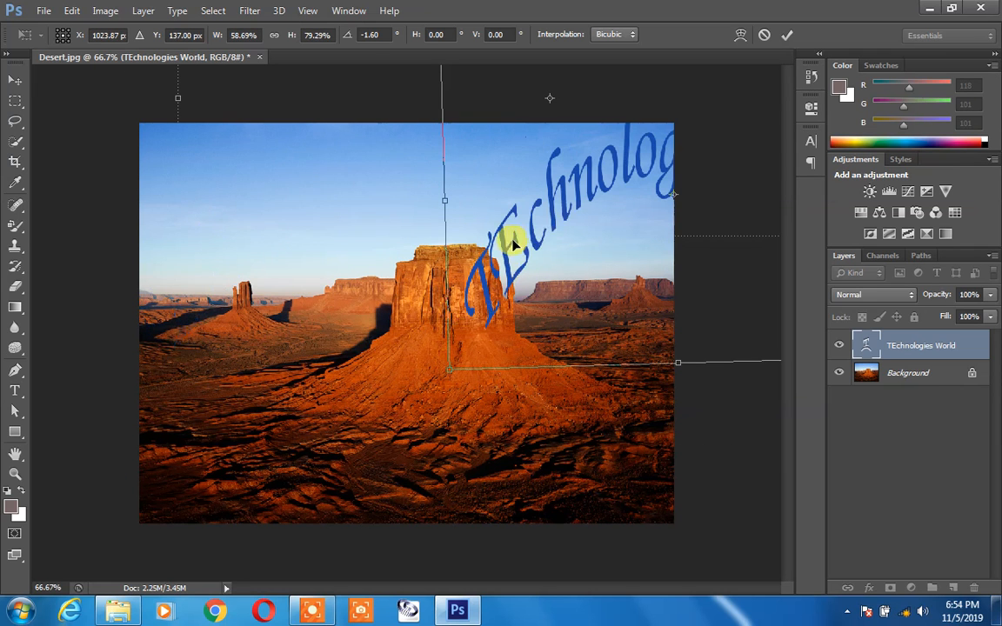
pyautogui.moveTo(553, 217); pyautogui.dragTo(327, 269)
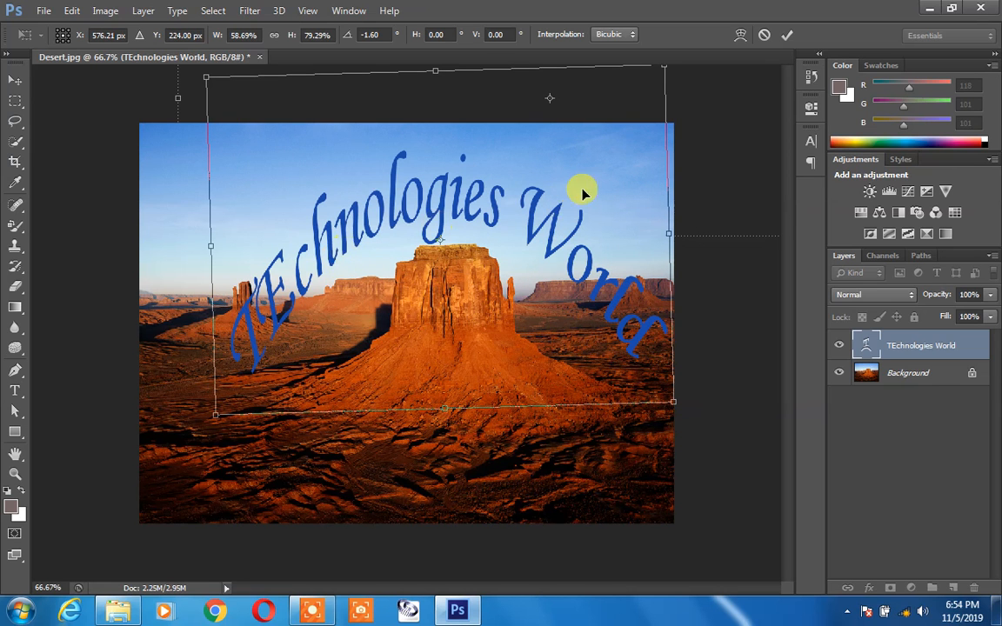
pyautogui.click(787, 35)
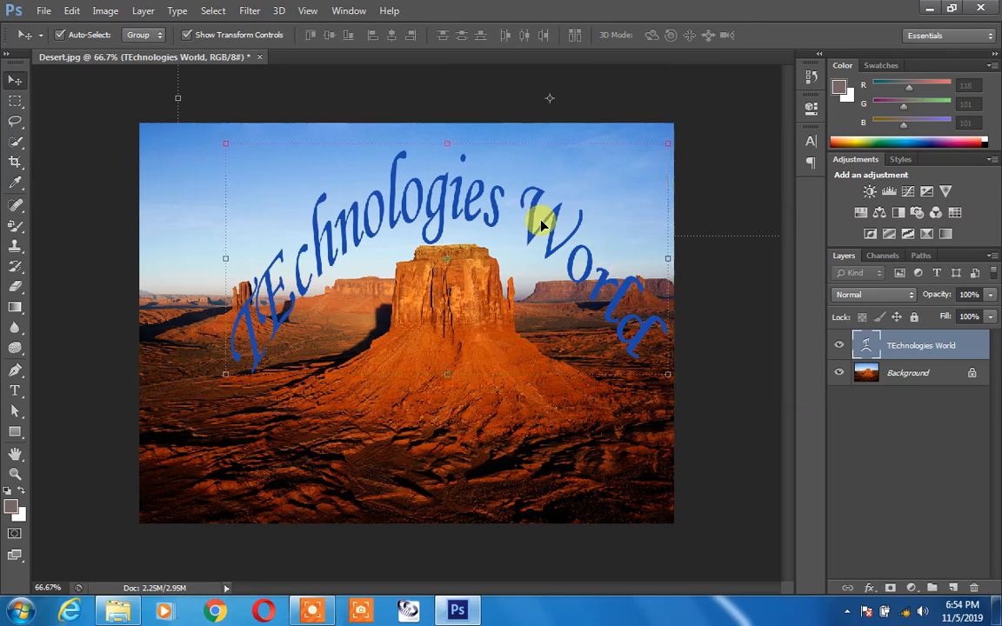
# Open the warp settings for the whole "TEchnologies World" text and try the Wave and Fisheye styles
pyautogui.click(15, 391)
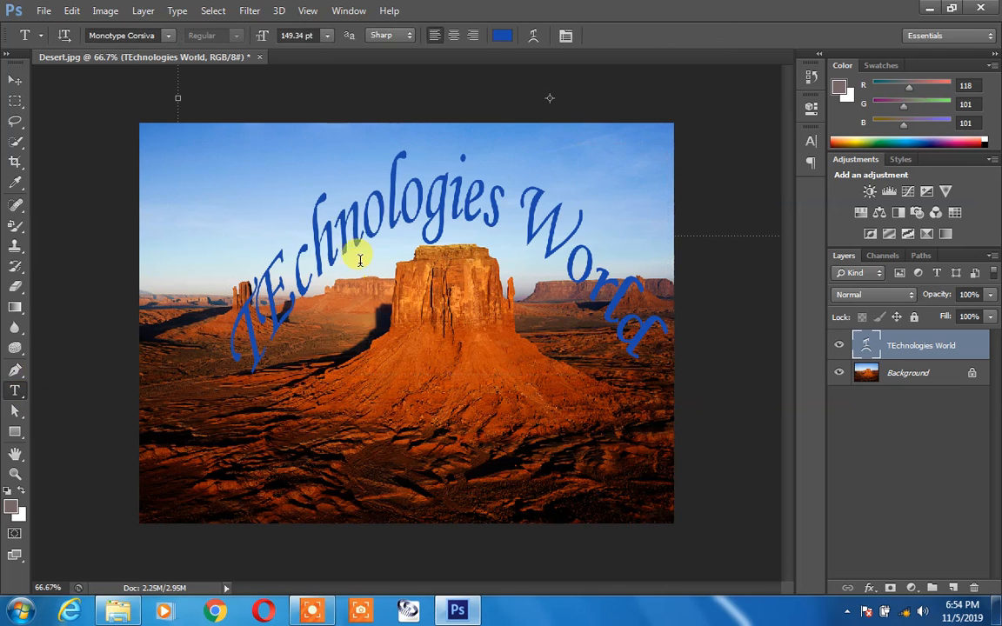
pyautogui.tripleClick(338, 233)
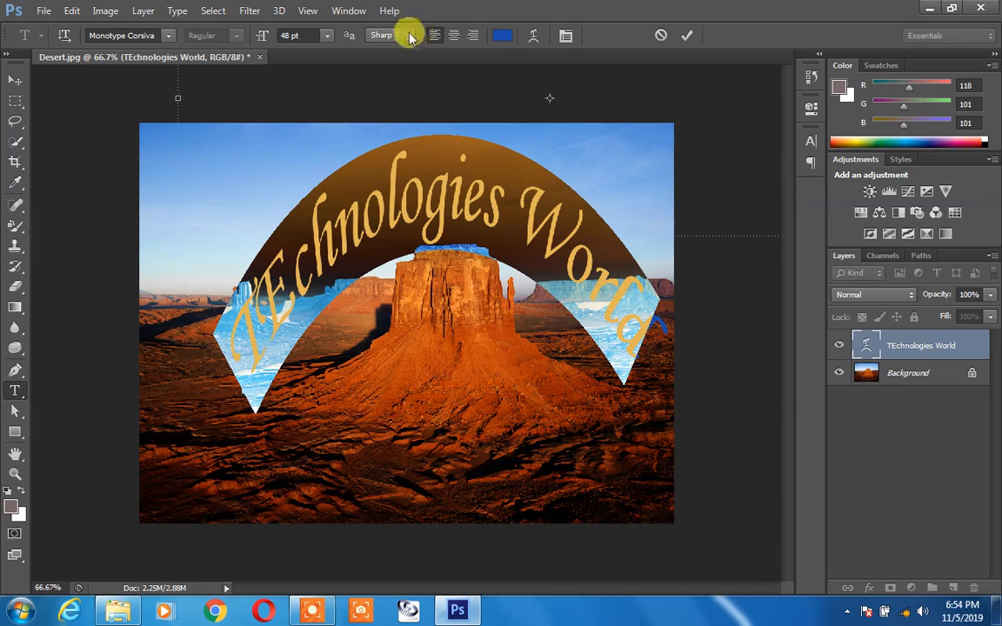
pyautogui.click(533, 36)
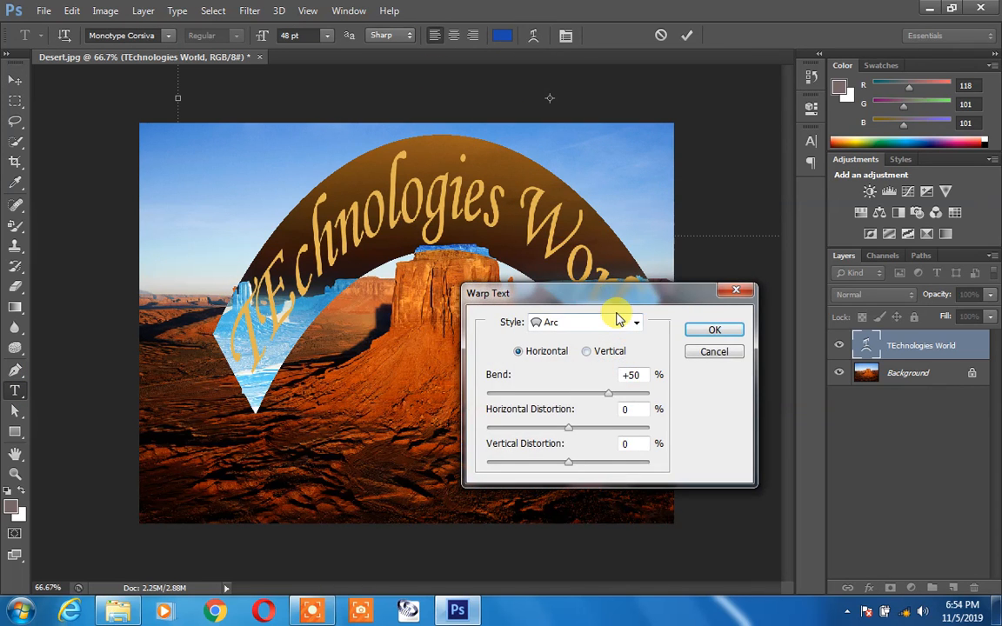
pyautogui.click(617, 320)
pyautogui.click(577, 203)
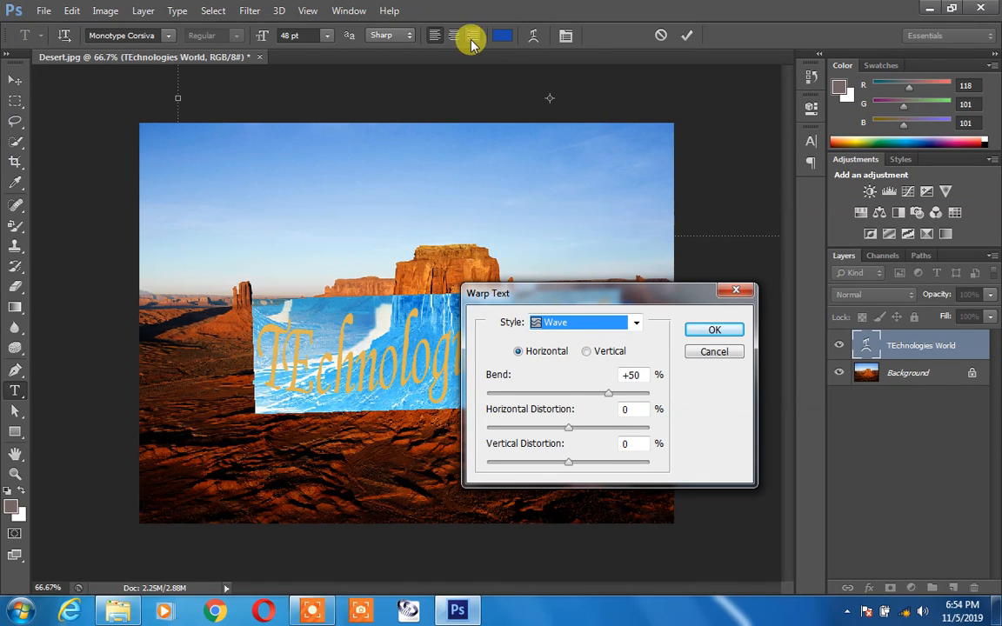
pyautogui.click(536, 44)
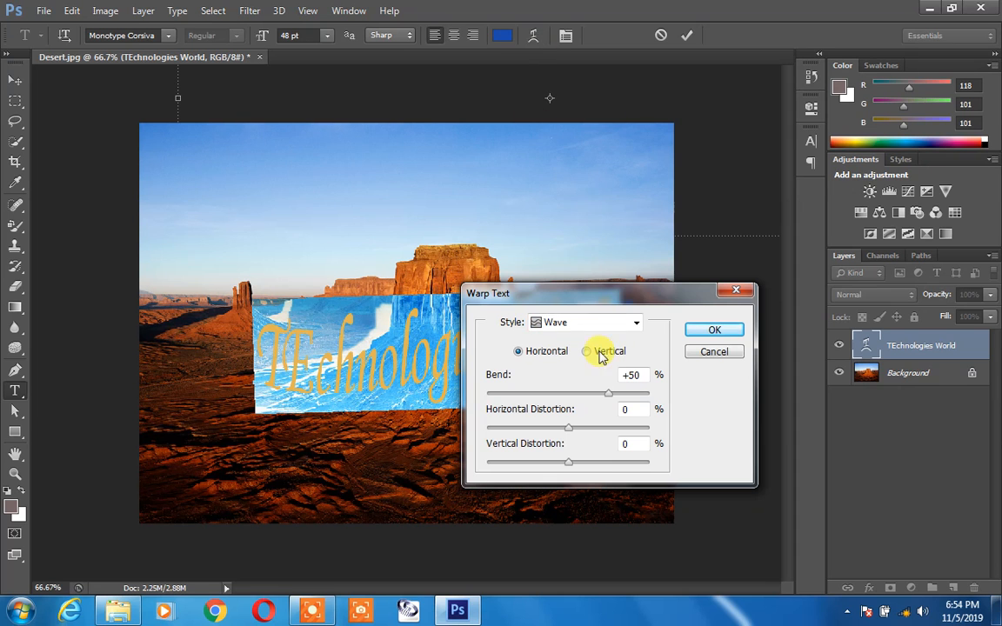
pyautogui.click(635, 324)
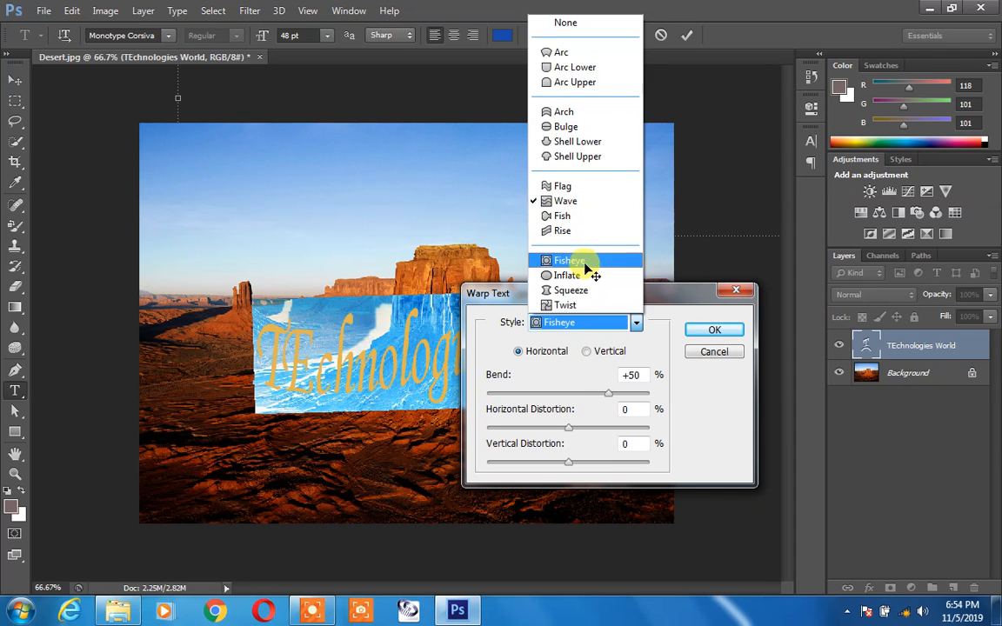
pyautogui.click(587, 264)
# Switch the text warp to horizontal Arch with -25% bend, -7% horizontal distortion and -10% vertical distortion
pyautogui.click(633, 322)
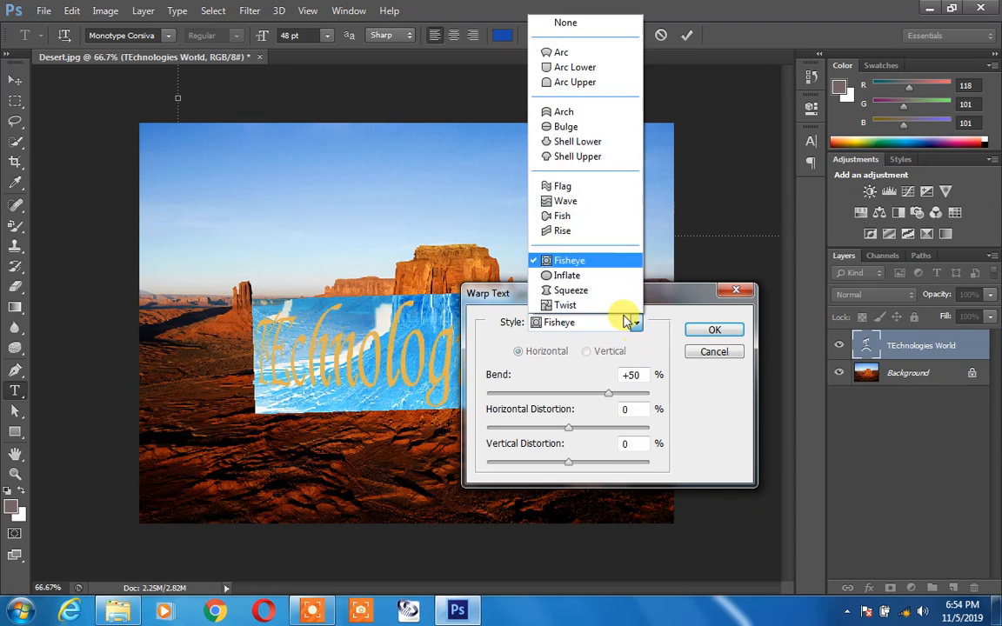
pyautogui.click(590, 112)
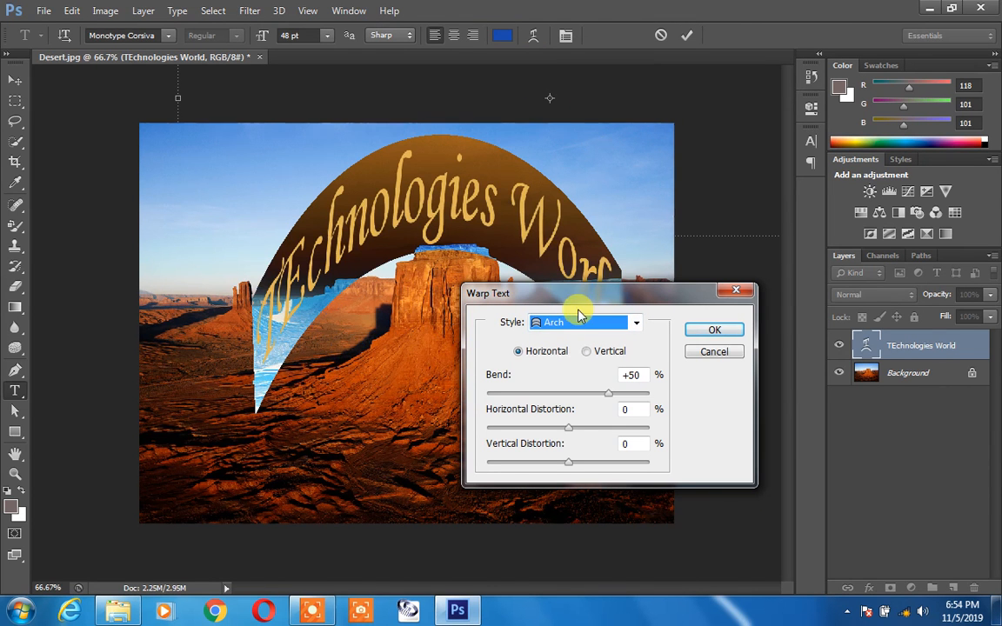
pyautogui.moveTo(609, 402); pyautogui.dragTo(589, 394)
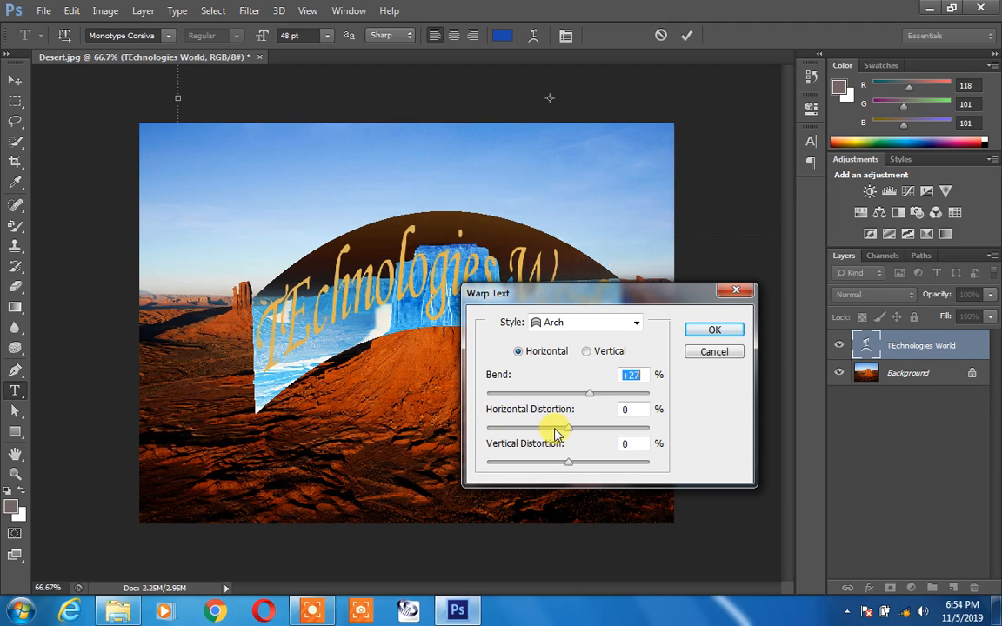
pyautogui.moveTo(570, 430); pyautogui.dragTo(534, 418)
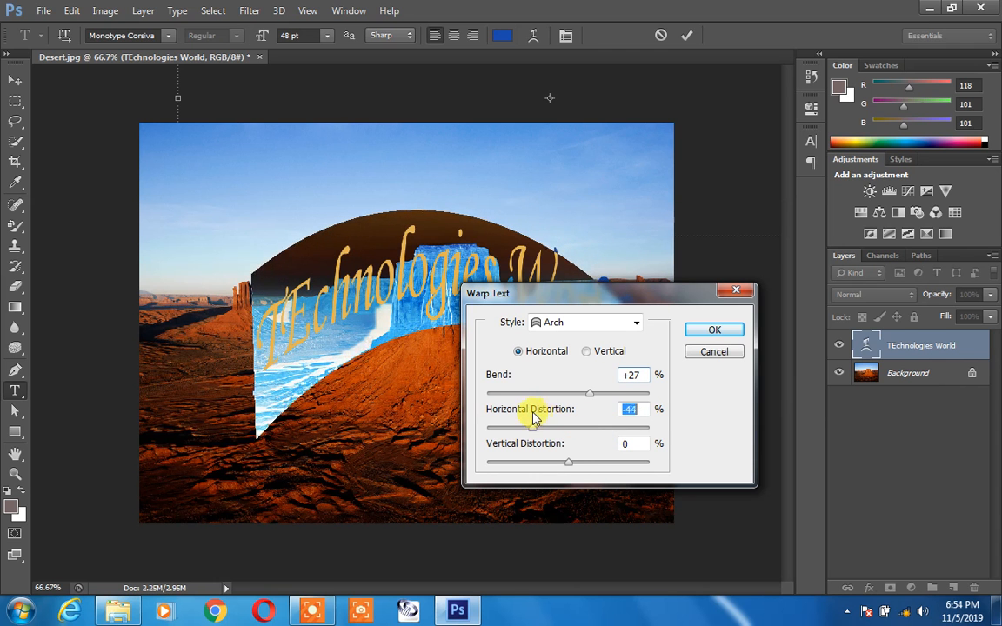
pyautogui.moveTo(571, 465); pyautogui.dragTo(562, 428)
pyautogui.moveTo(590, 393); pyautogui.dragTo(548, 393)
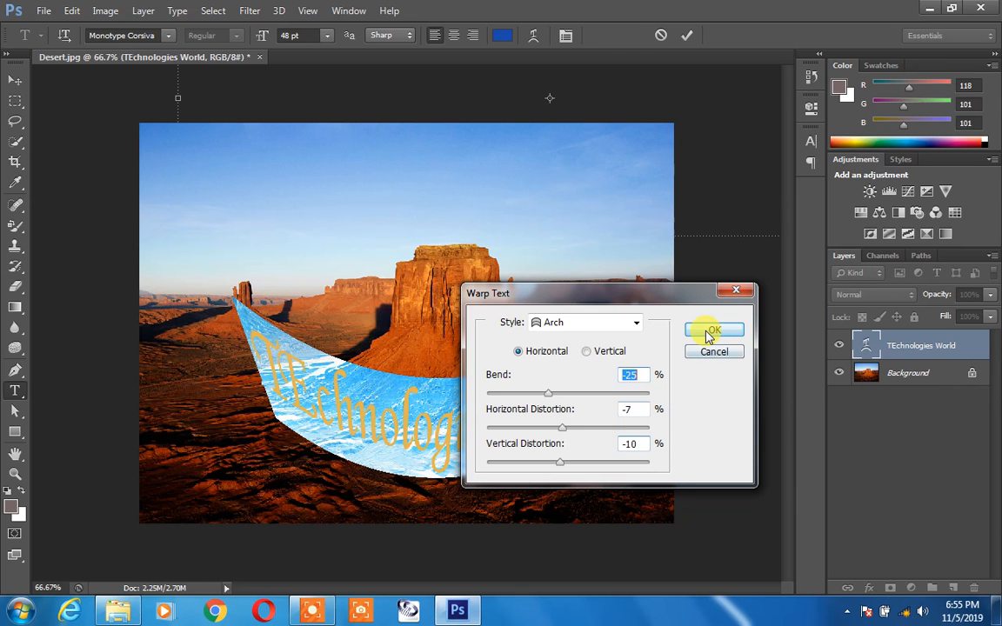
# Try the Inflate warp style, settle on Shell Lower and accept the text warp
pyautogui.click(634, 322)
pyautogui.click(592, 276)
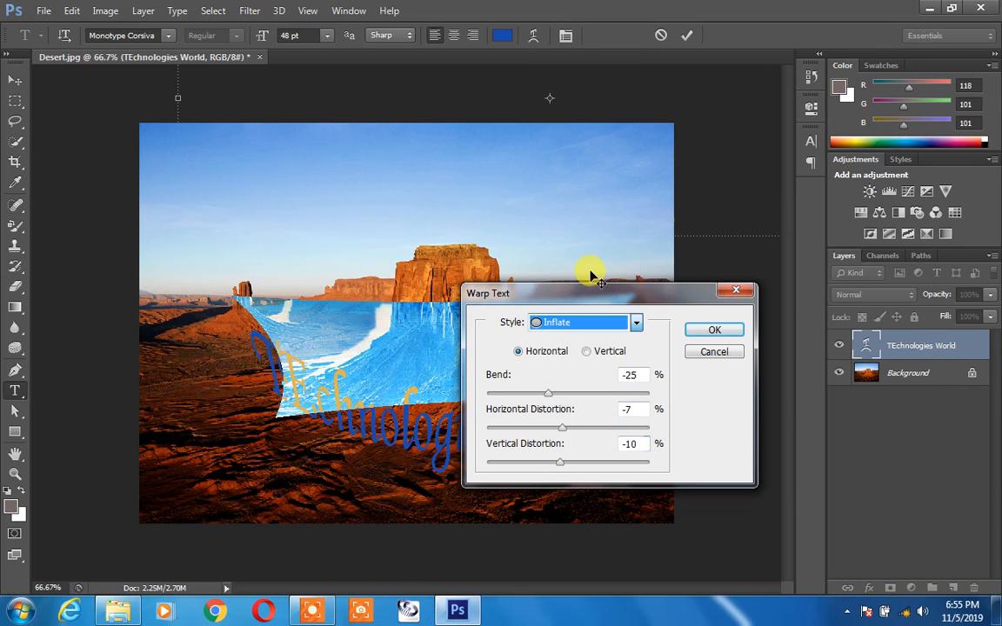
pyautogui.click(633, 323)
pyautogui.click(594, 143)
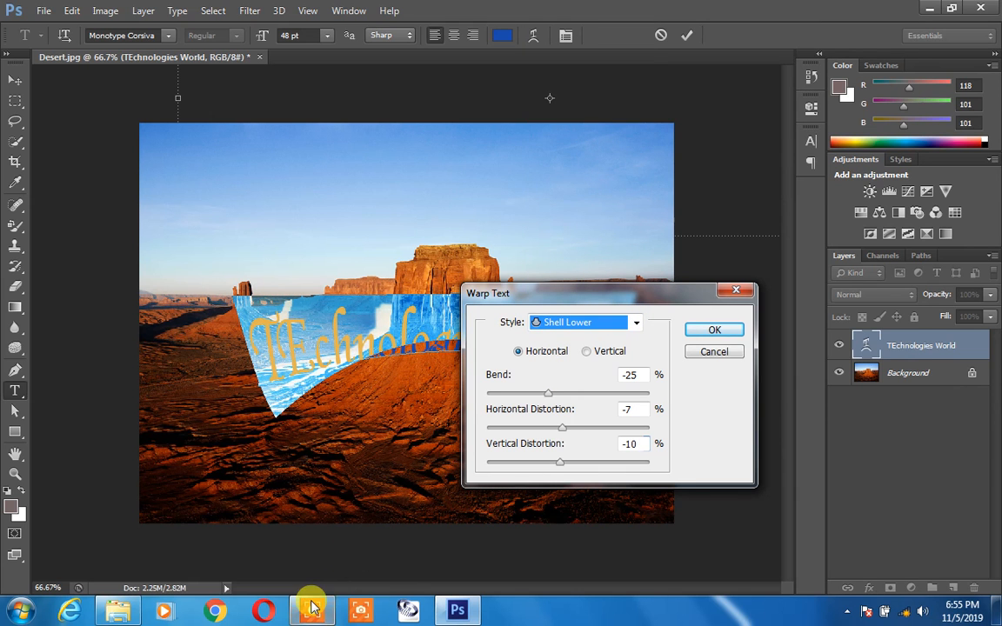
pyautogui.moveTo(313, 609)
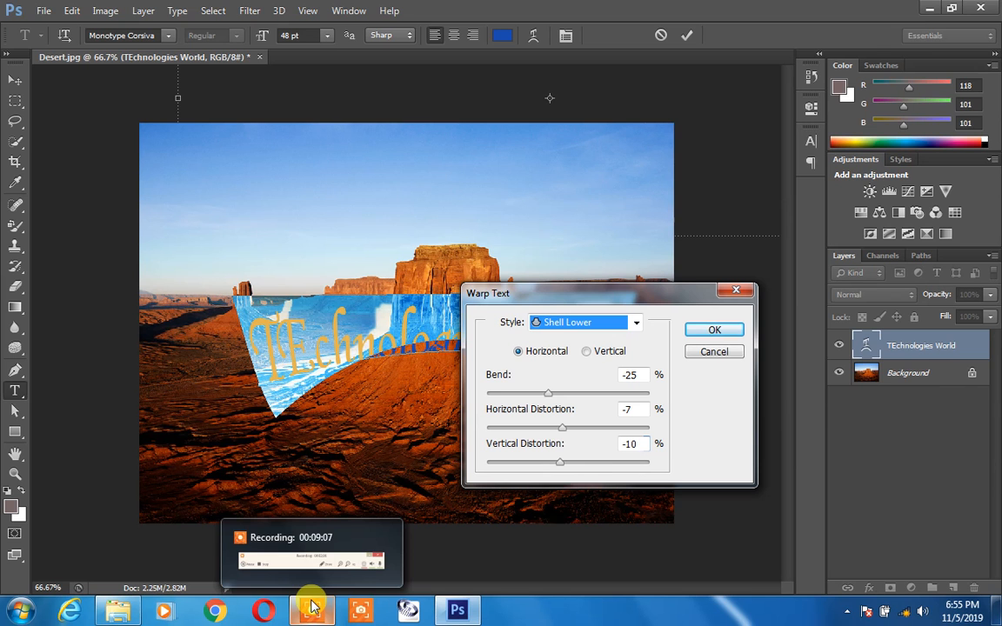
pyautogui.click(704, 329)
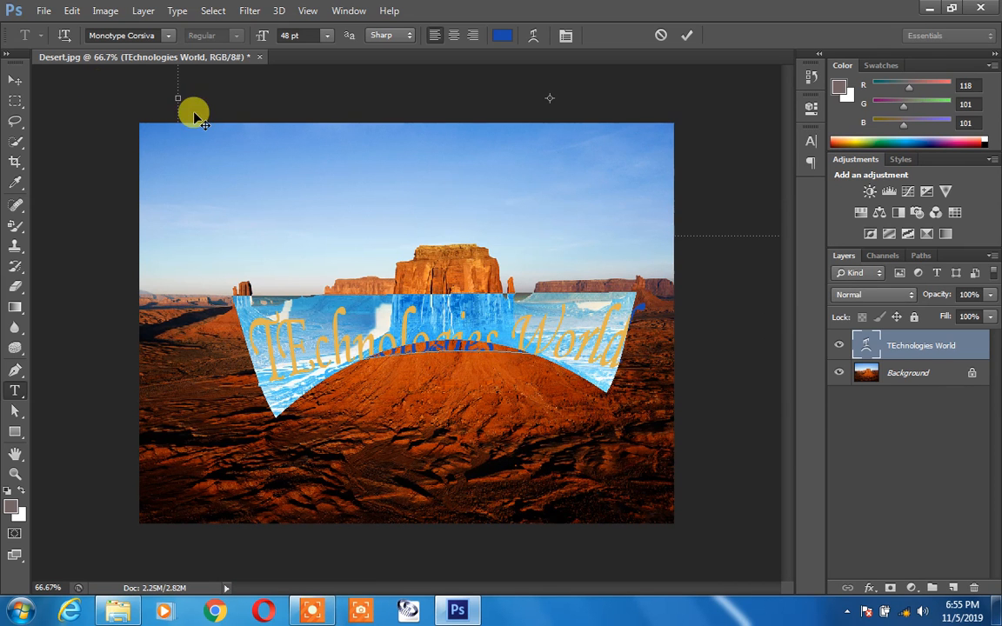
# Move the warped "TEchnologies World" text up into the sky above the rock with the Move tool
pyautogui.click(15, 78)
pyautogui.moveTo(403, 344); pyautogui.dragTo(379, 187)
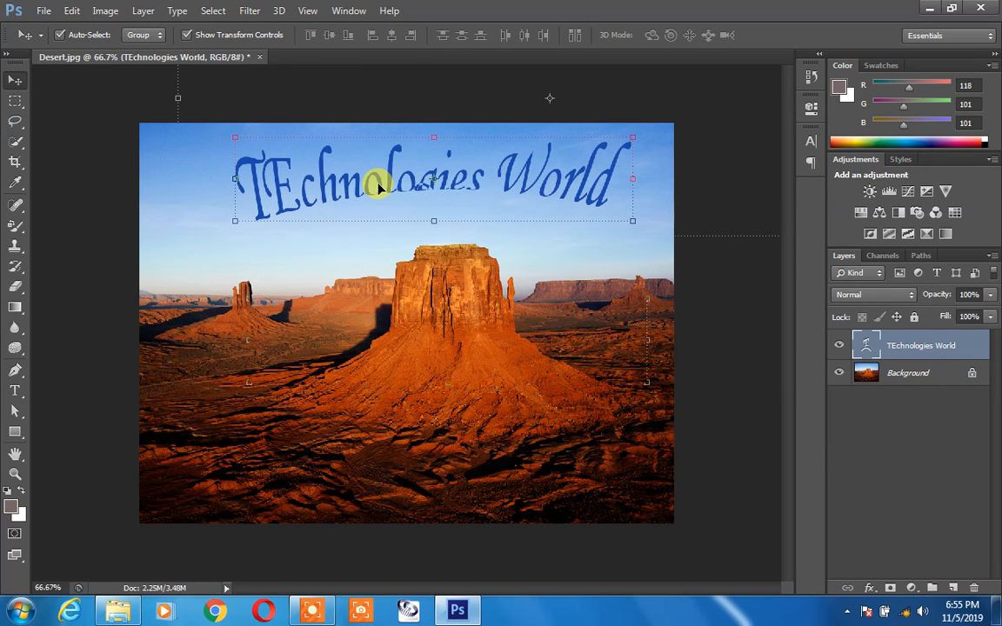
pyautogui.moveTo(15, 390); pyautogui.dragTo(74, 393)
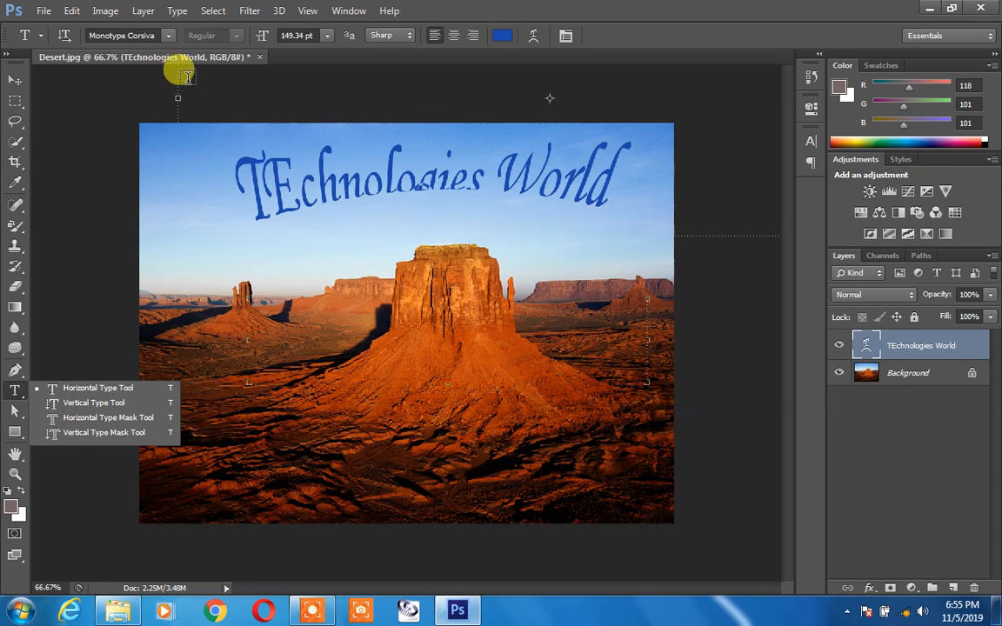
pyautogui.click(14, 79)
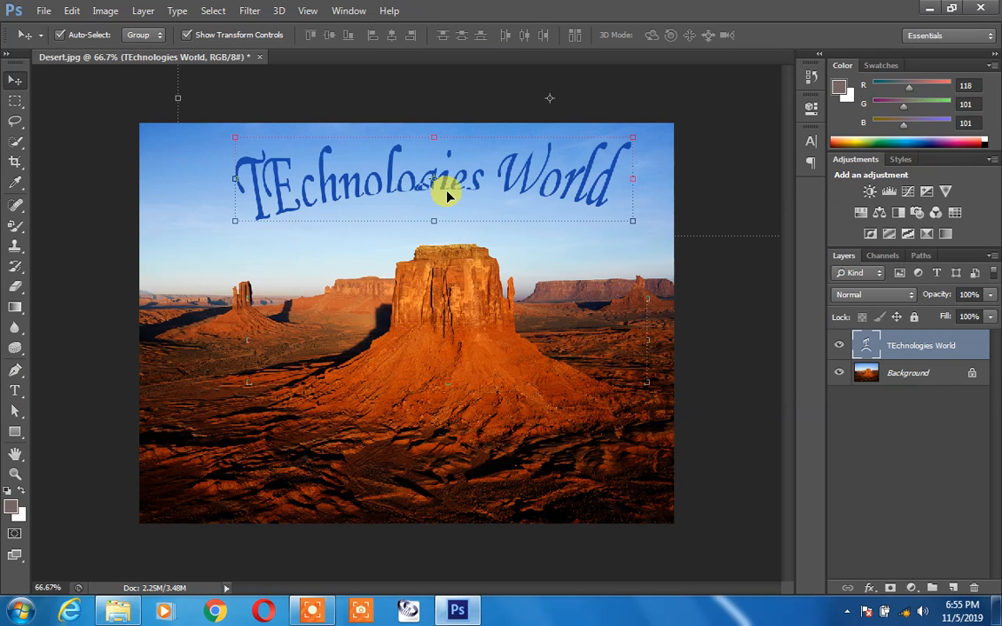